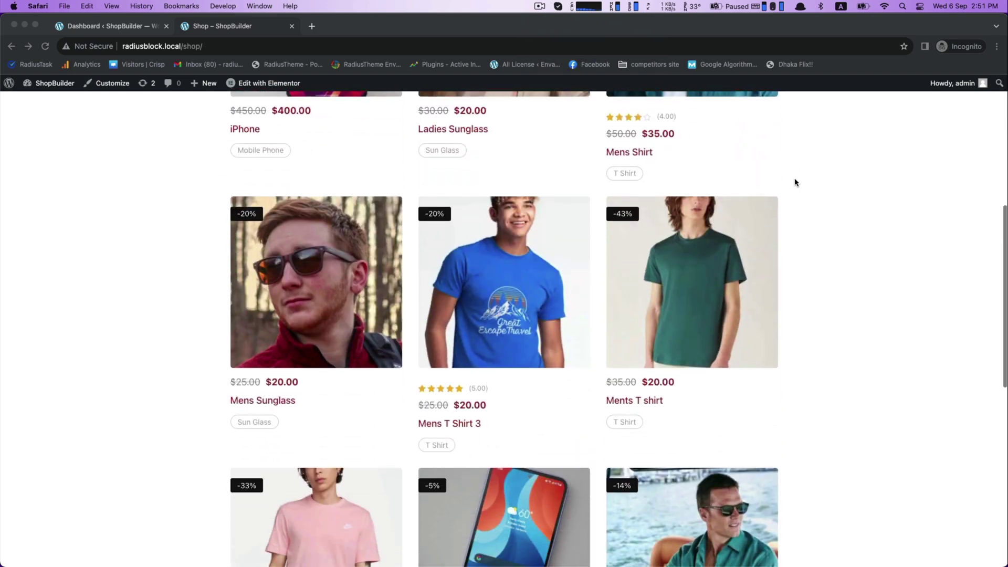
Switch from the current page to the WordPress admin dashboard.
{"action": "scroll", "coordinate": [794, 182], "scroll_direction": "down", "scroll_amount": 2}
{"action": "scroll", "coordinate": [794, 183], "scroll_direction": "down", "scroll_amount": 4}
{"action": "scroll", "coordinate": [794, 182], "scroll_direction": "down", "scroll_amount": 2}
{"action": "scroll", "coordinate": [794, 182], "scroll_direction": "down", "scroll_amount": 1}
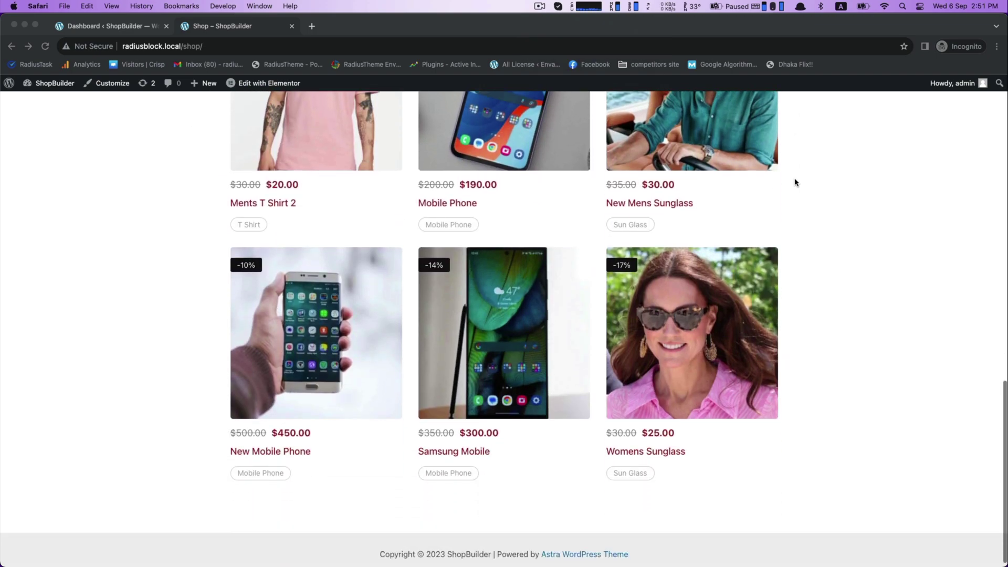
{"action": "scroll", "coordinate": [794, 182], "scroll_direction": "up", "scroll_amount": 5}
{"action": "scroll", "coordinate": [794, 182], "scroll_direction": "up", "scroll_amount": 3}
{"action": "scroll", "coordinate": [794, 182], "scroll_direction": "up", "scroll_amount": 2}
{"action": "scroll", "coordinate": [794, 182], "scroll_direction": "up", "scroll_amount": 1}
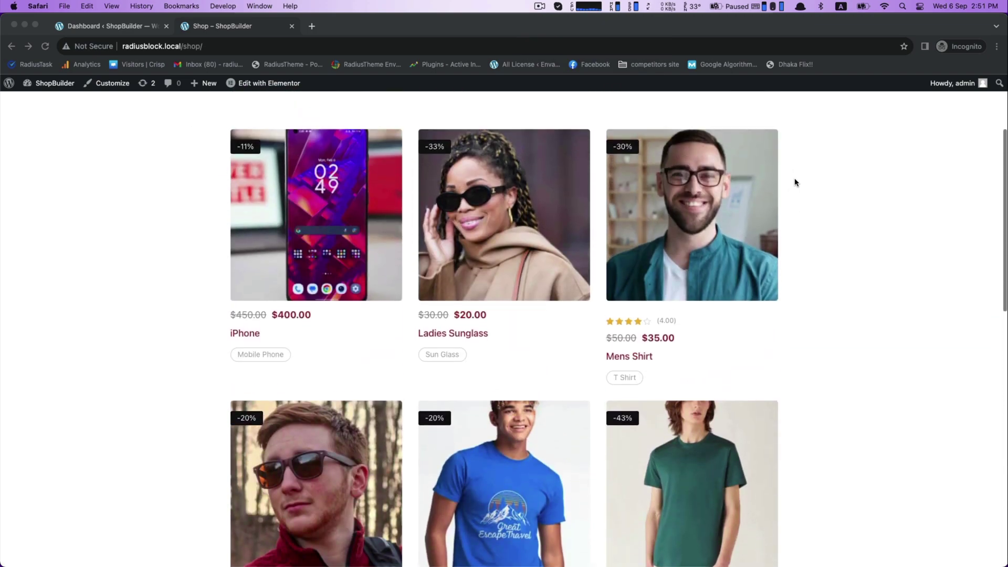
{"action": "scroll", "coordinate": [794, 182], "scroll_direction": "up", "scroll_amount": 2}
{"action": "left_click", "coordinate": [164, 226]}
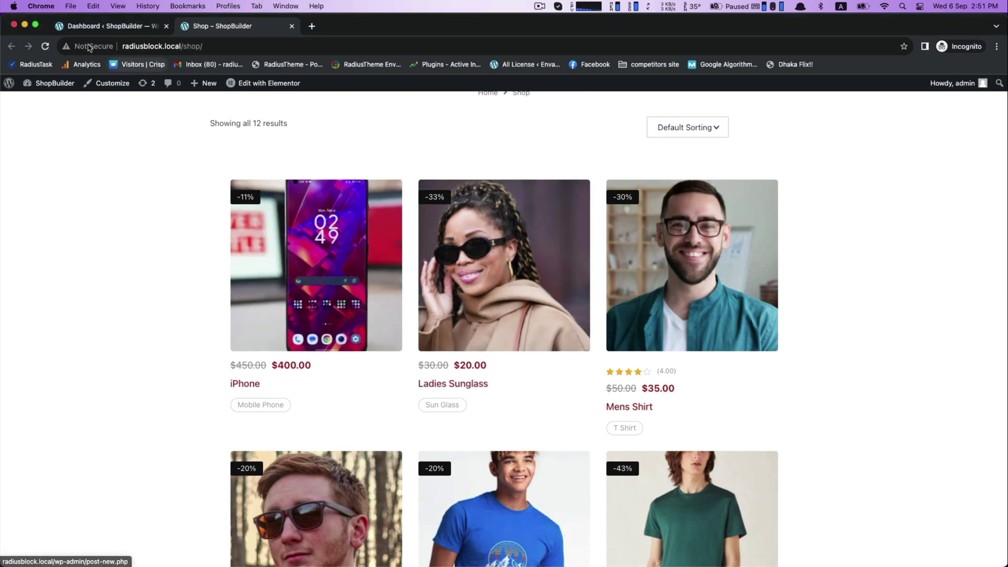
{"action": "left_click", "coordinate": [105, 25]}
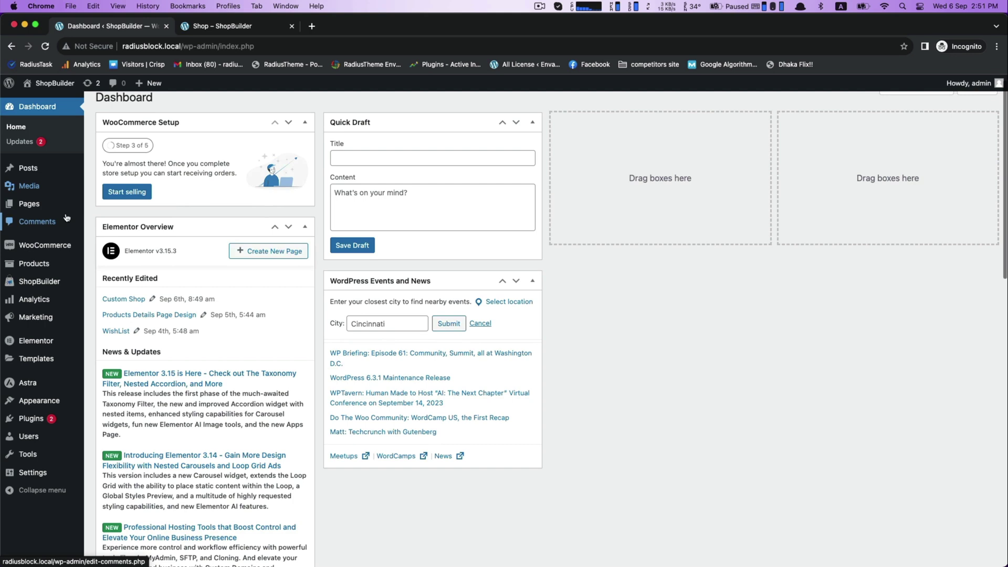
{"action": "scroll", "coordinate": [67, 217], "scroll_direction": "down", "scroll_amount": 1}
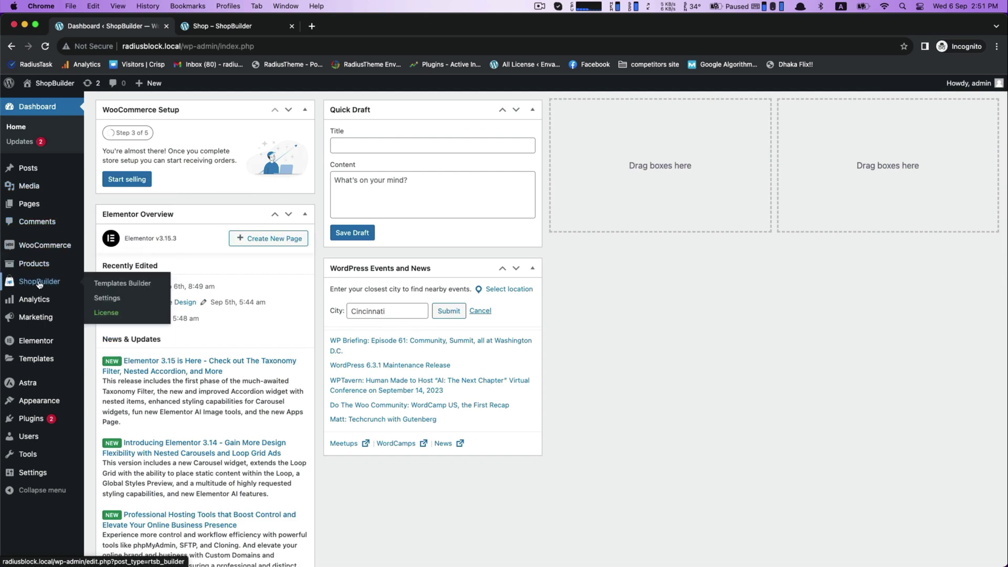
Open ShopBuilder Settings, glance at Global and Elementor widget settings, and return to Modules.
{"action": "left_click", "coordinate": [116, 300]}
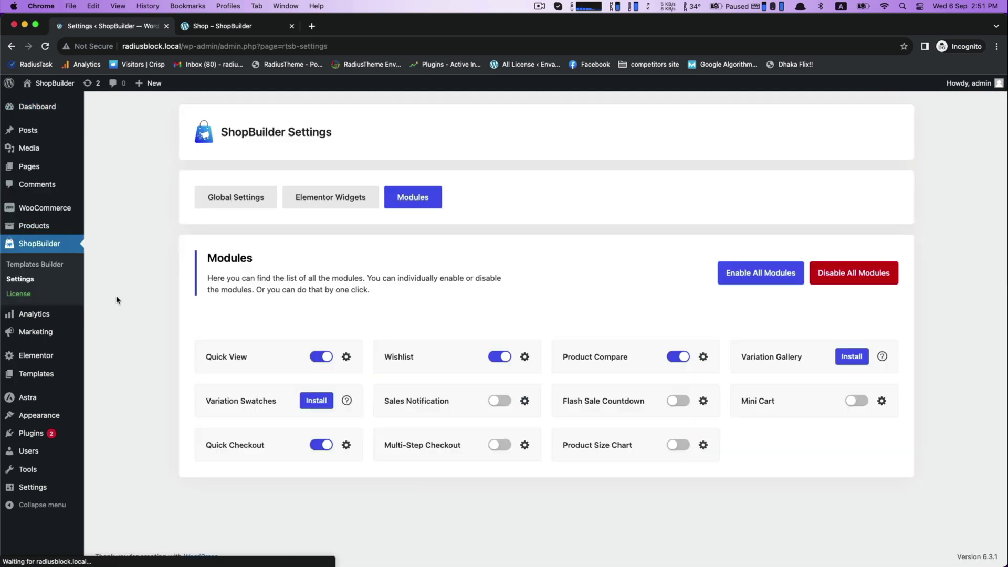
{"action": "left_click", "coordinate": [217, 206]}
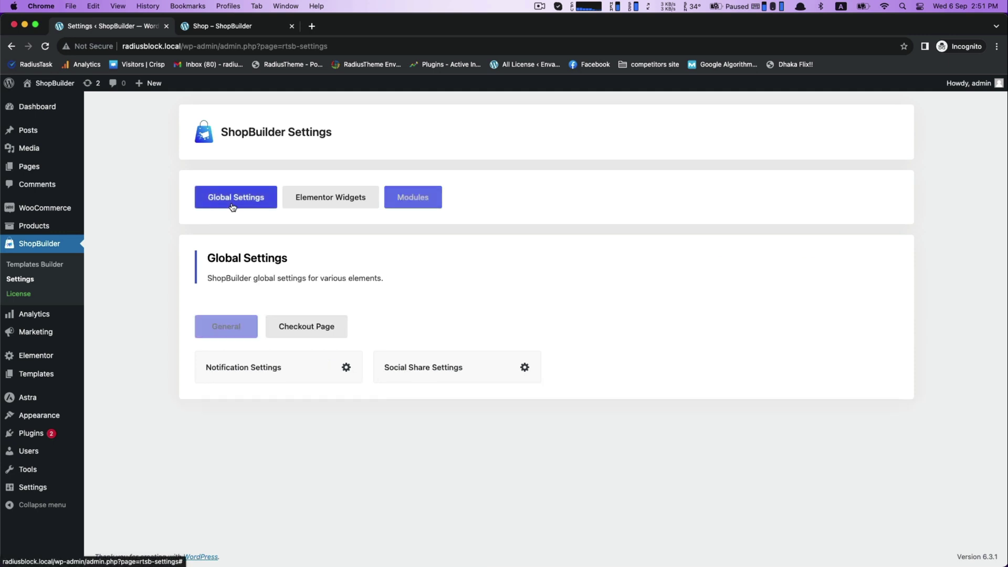
{"action": "left_click", "coordinate": [342, 199]}
{"action": "left_click", "coordinate": [413, 199]}
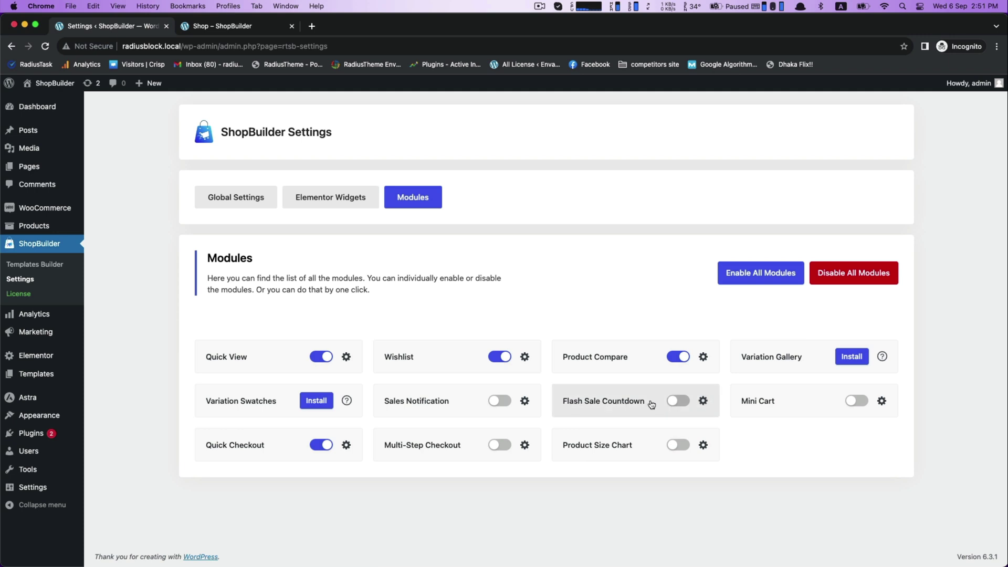
Open the Flash Sale Countdown module settings and enable the module.
{"action": "left_click", "coordinate": [685, 402]}
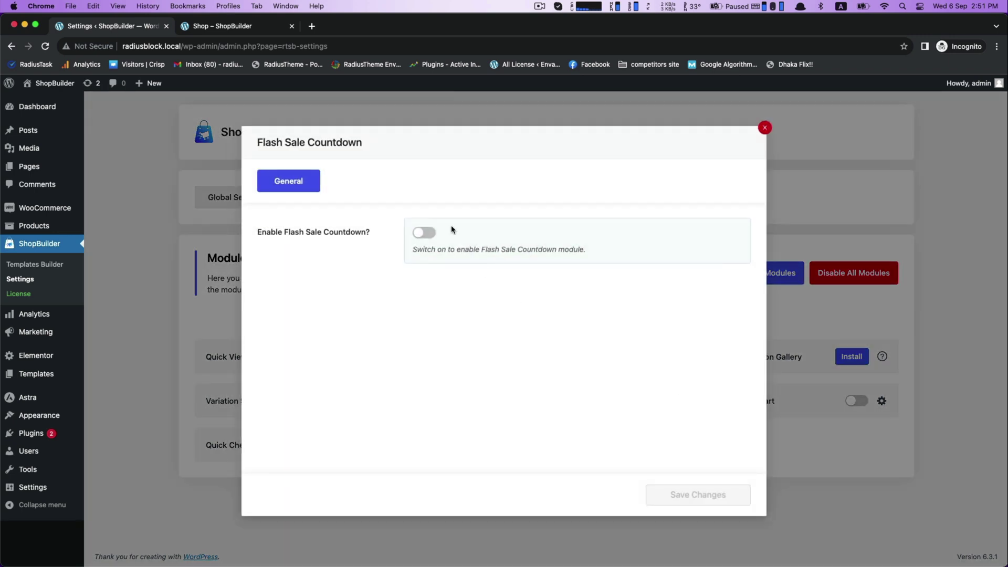
{"action": "left_click", "coordinate": [427, 234]}
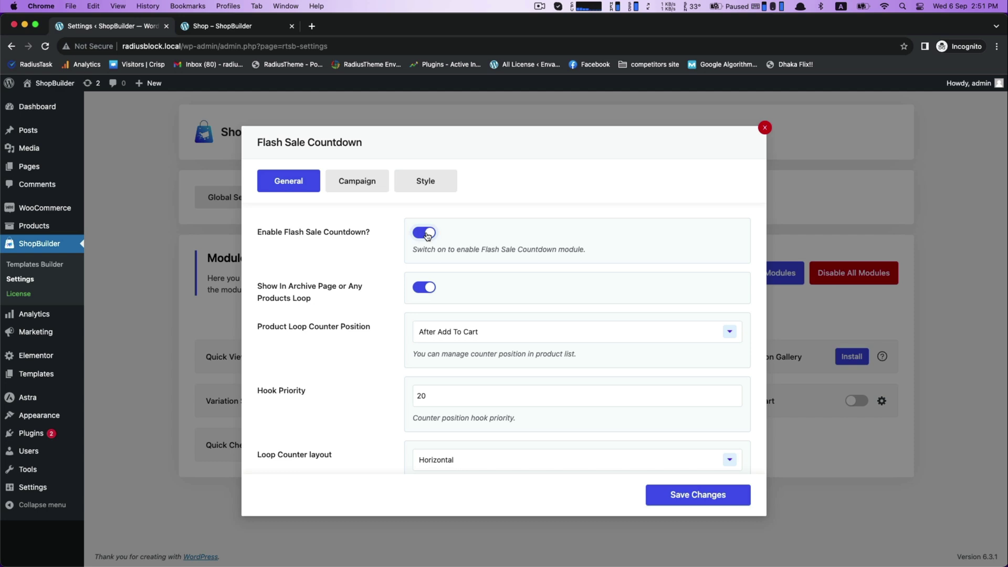
{"action": "scroll", "coordinate": [461, 315], "scroll_direction": "down", "scroll_amount": 5}
{"action": "scroll", "coordinate": [461, 315], "scroll_direction": "up", "scroll_amount": 3}
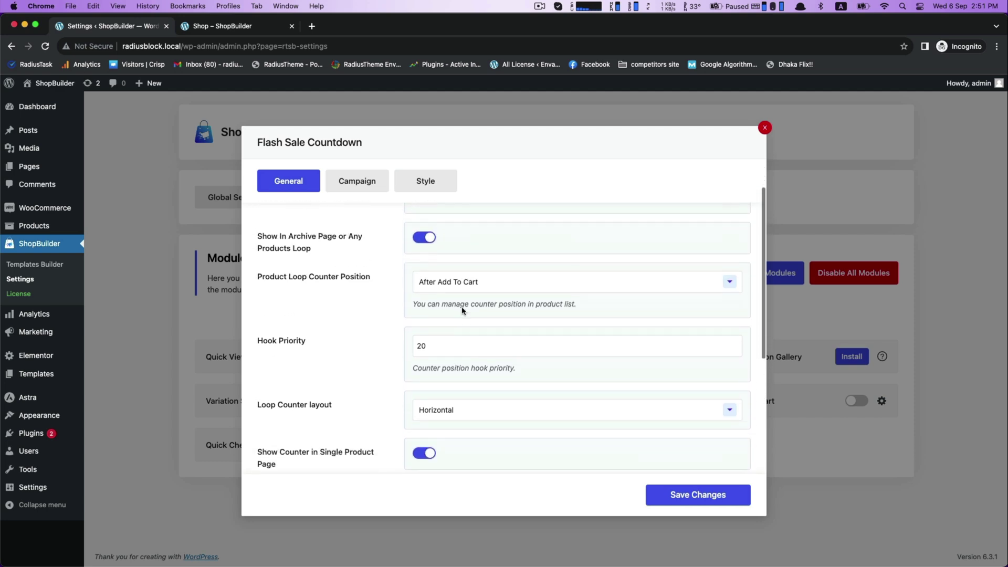
{"action": "scroll", "coordinate": [429, 314], "scroll_direction": "down", "scroll_amount": 2}
{"action": "scroll", "coordinate": [420, 312], "scroll_direction": "down", "scroll_amount": 1}
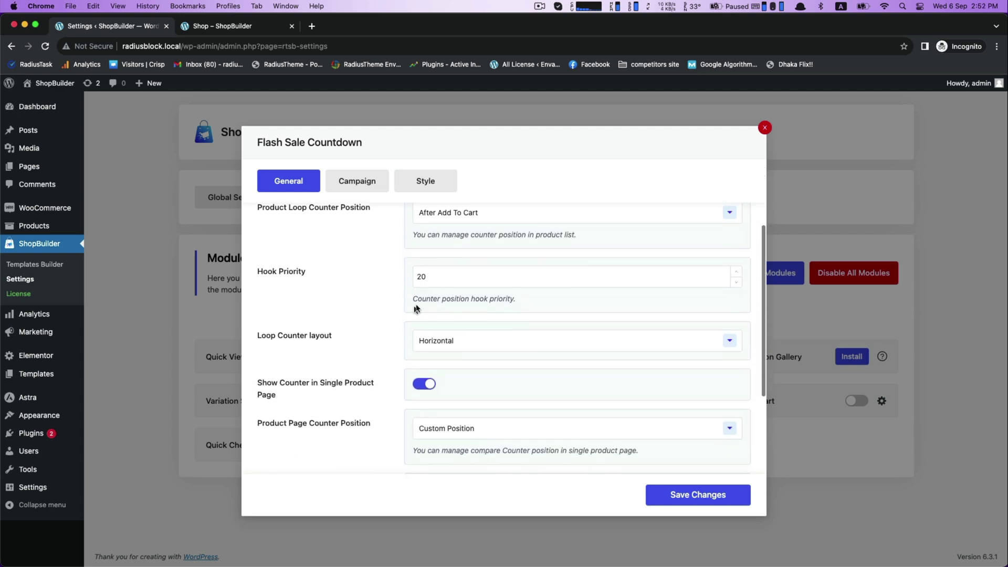
{"action": "scroll", "coordinate": [458, 282], "scroll_direction": "down", "scroll_amount": 2}
{"action": "scroll", "coordinate": [458, 281], "scroll_direction": "down", "scroll_amount": 1}
Keep the loop counter Horizontal and place single-product counters Before Add To Cart.
{"action": "left_click", "coordinate": [449, 243]}
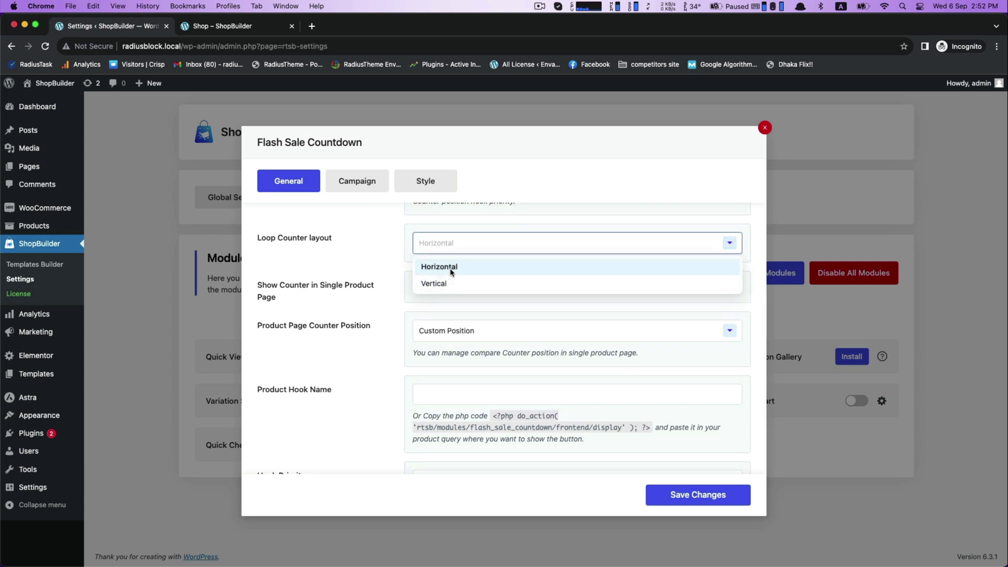
{"action": "left_click", "coordinate": [450, 272]}
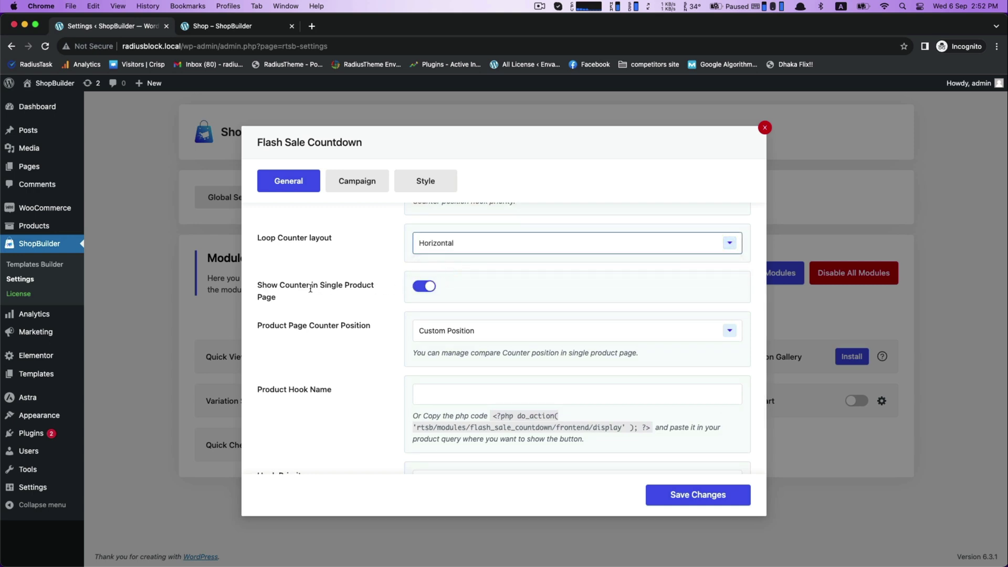
{"action": "left_click", "coordinate": [422, 289]}
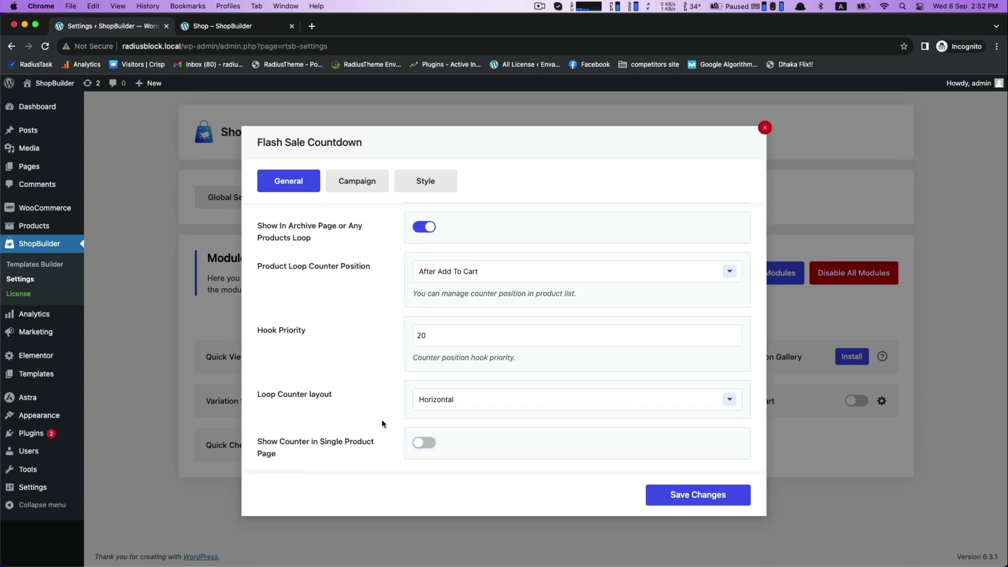
{"action": "left_click", "coordinate": [424, 443]}
{"action": "scroll", "coordinate": [430, 442], "scroll_direction": "down", "scroll_amount": 4}
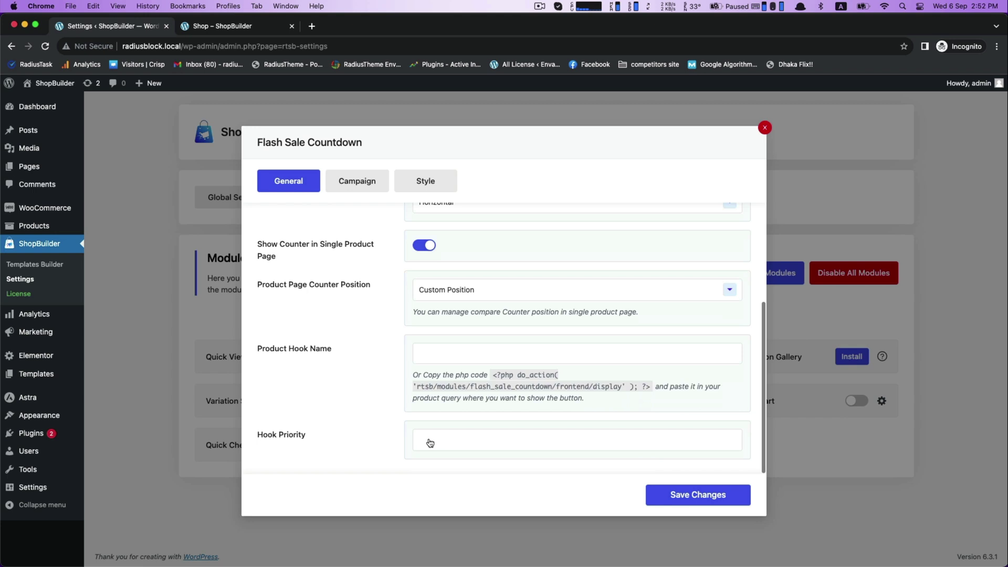
{"action": "left_click", "coordinate": [464, 297]}
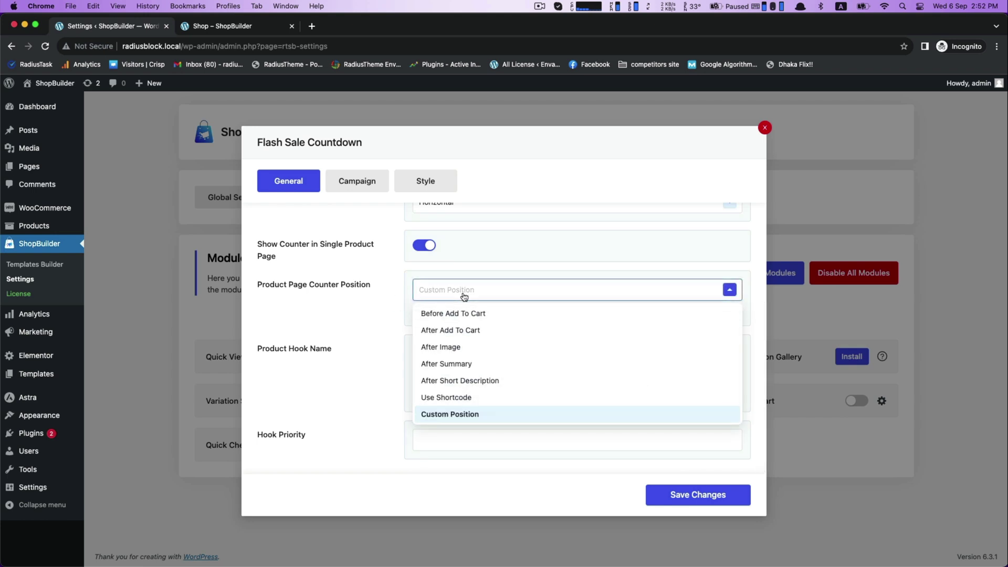
{"action": "left_click", "coordinate": [440, 348]}
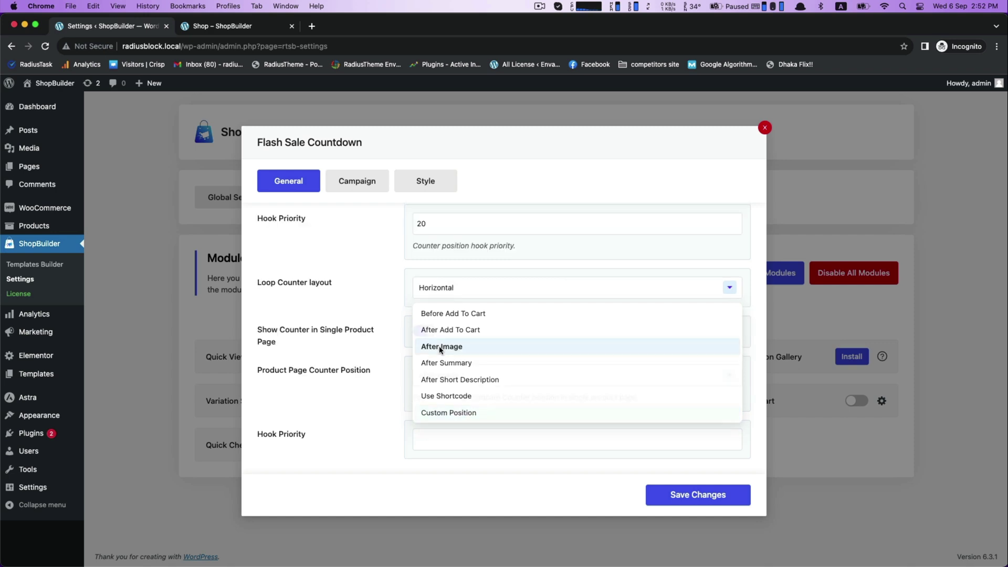
{"action": "left_click", "coordinate": [449, 374]}
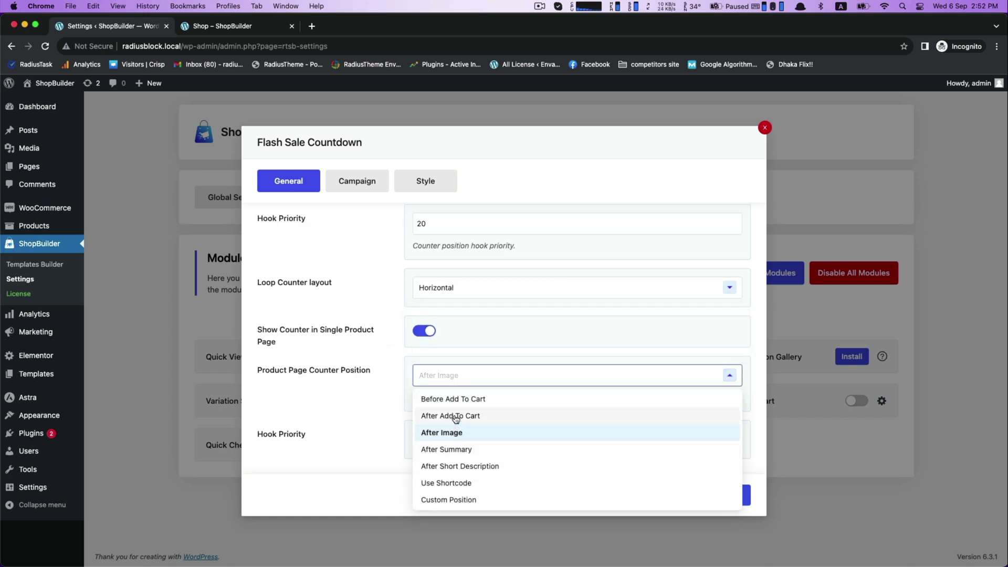
{"action": "left_click", "coordinate": [458, 399]}
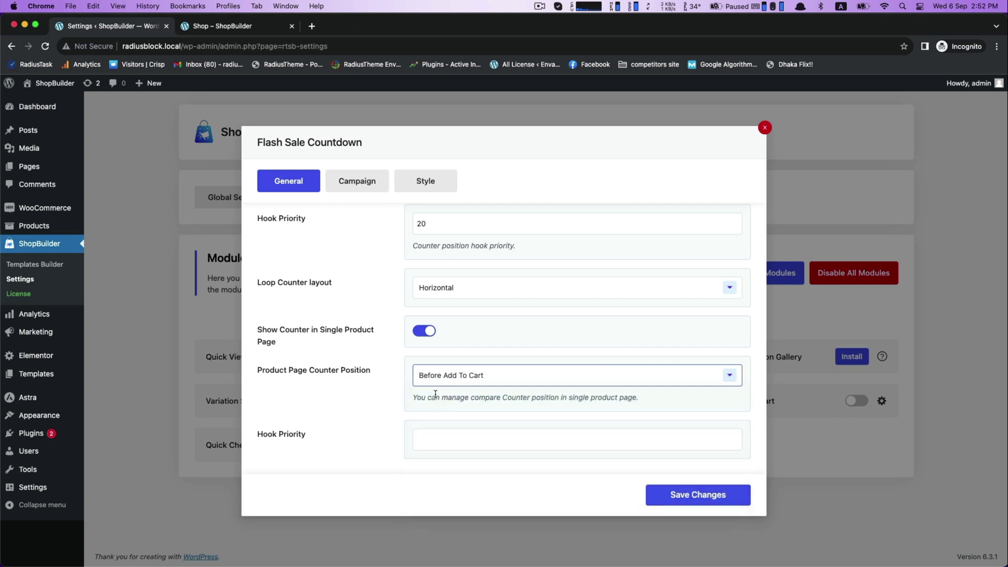
{"action": "mouse_move", "coordinate": [573, 440]}
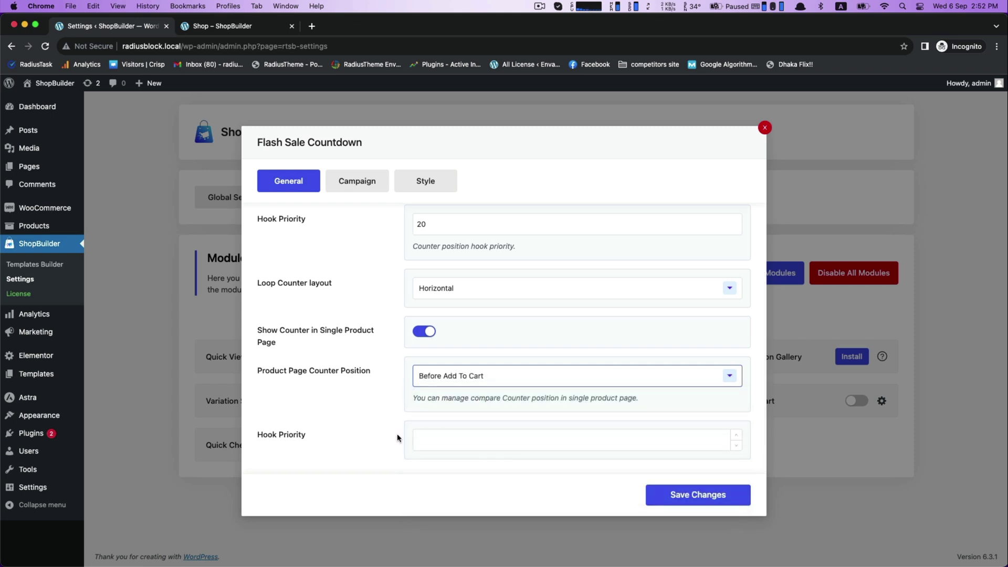
Add a new campaign, enable it, and retitle it 'Black Friday & Cyber Monday'.
{"action": "left_click", "coordinate": [340, 181]}
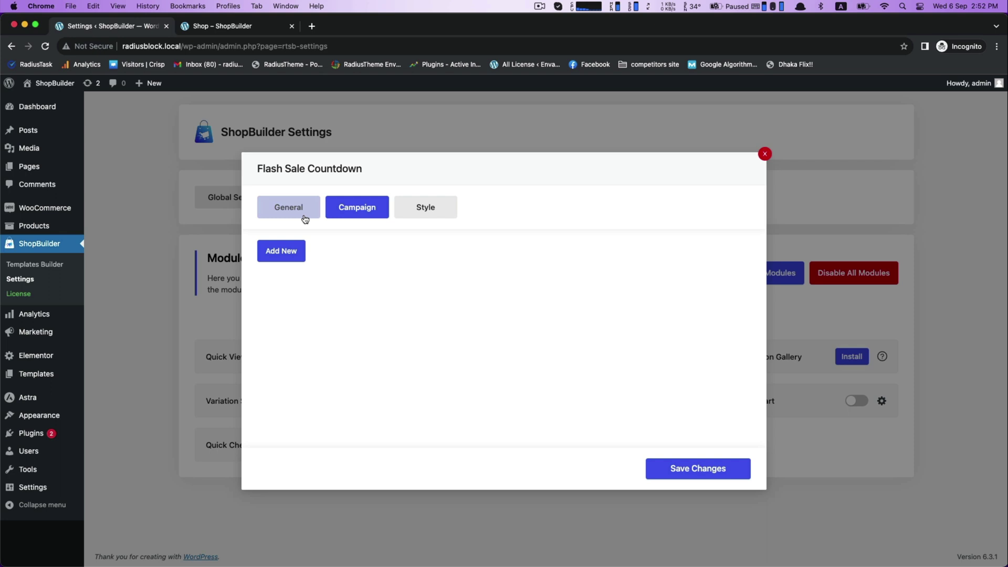
{"action": "left_click", "coordinate": [289, 252]}
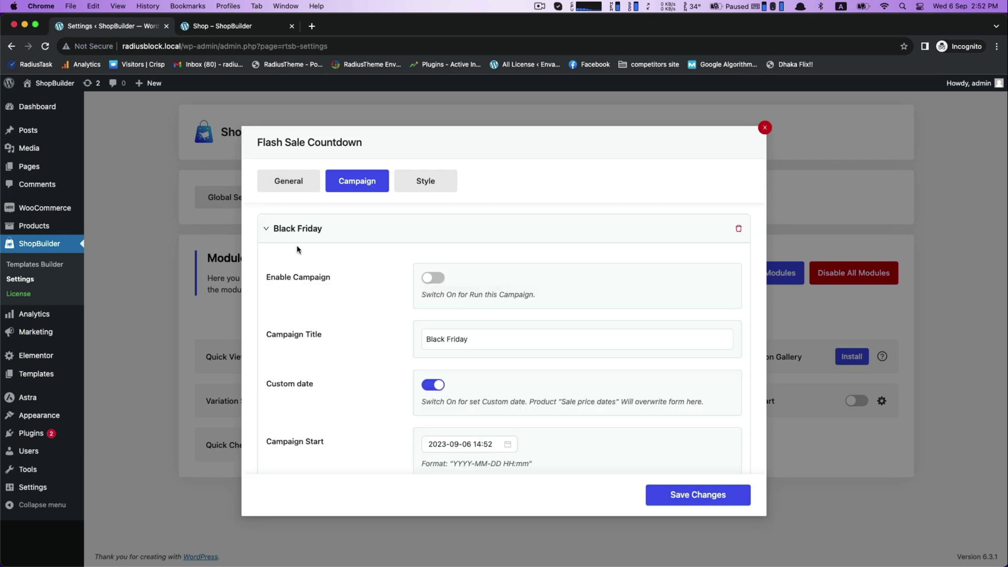
{"action": "left_click", "coordinate": [426, 278]}
{"action": "scroll", "coordinate": [435, 336], "scroll_direction": "down", "scroll_amount": 1}
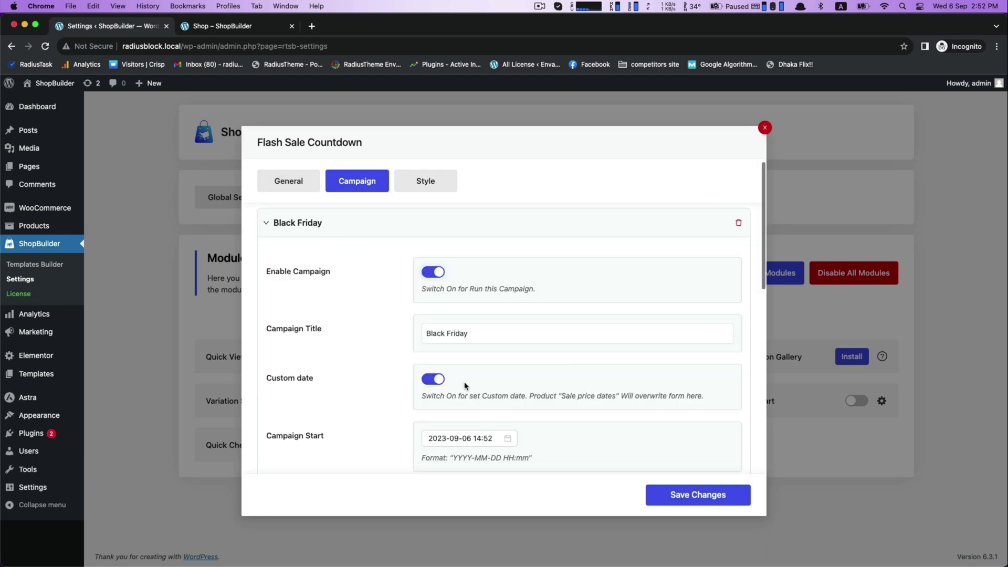
{"action": "left_click", "coordinate": [483, 337]}
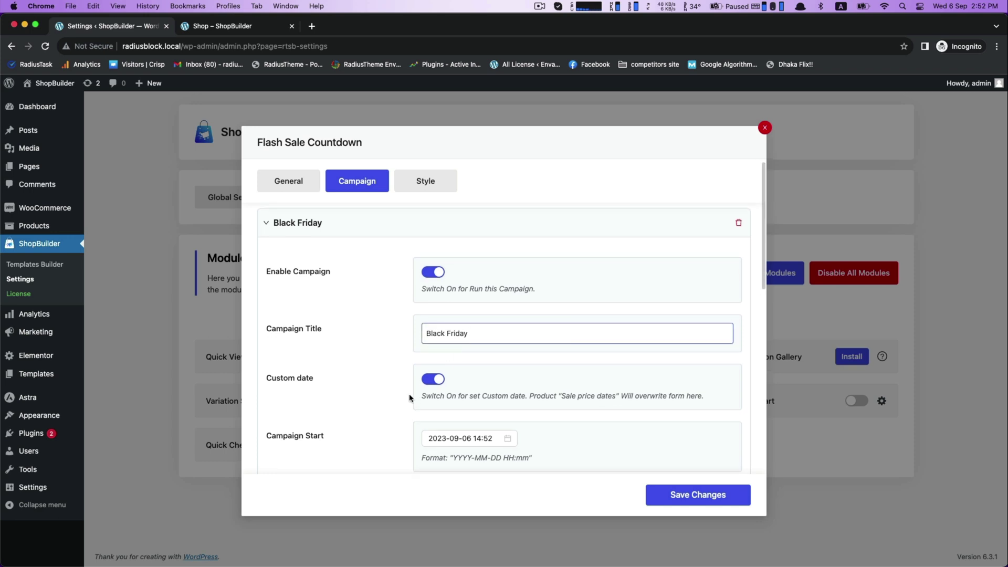
{"action": "scroll", "coordinate": [420, 388], "scroll_direction": "down", "scroll_amount": 2}
{"action": "type", "text": "& Cyber Monday"}
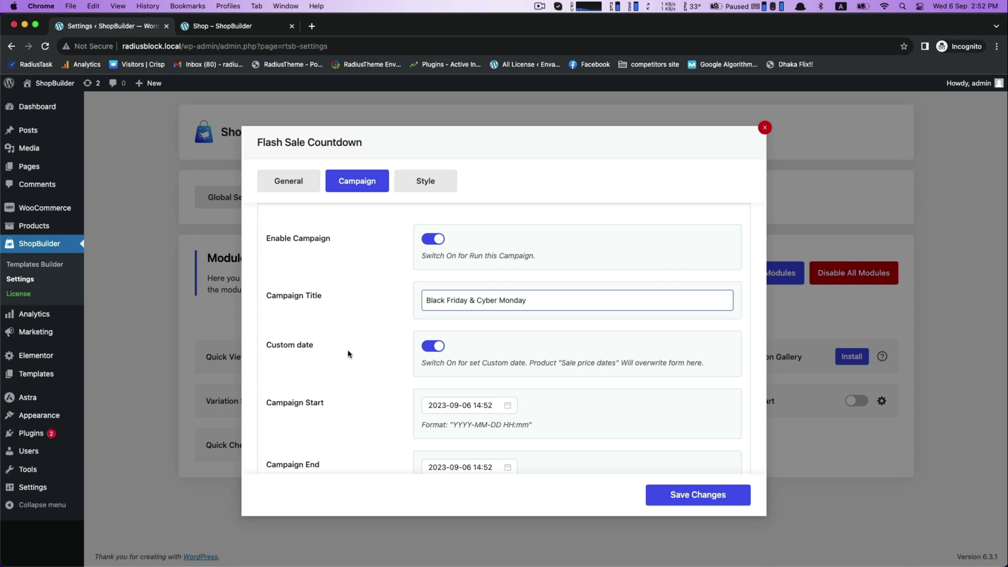
{"action": "scroll", "coordinate": [473, 365], "scroll_direction": "down", "scroll_amount": 2}
{"action": "left_click", "coordinate": [507, 361]}
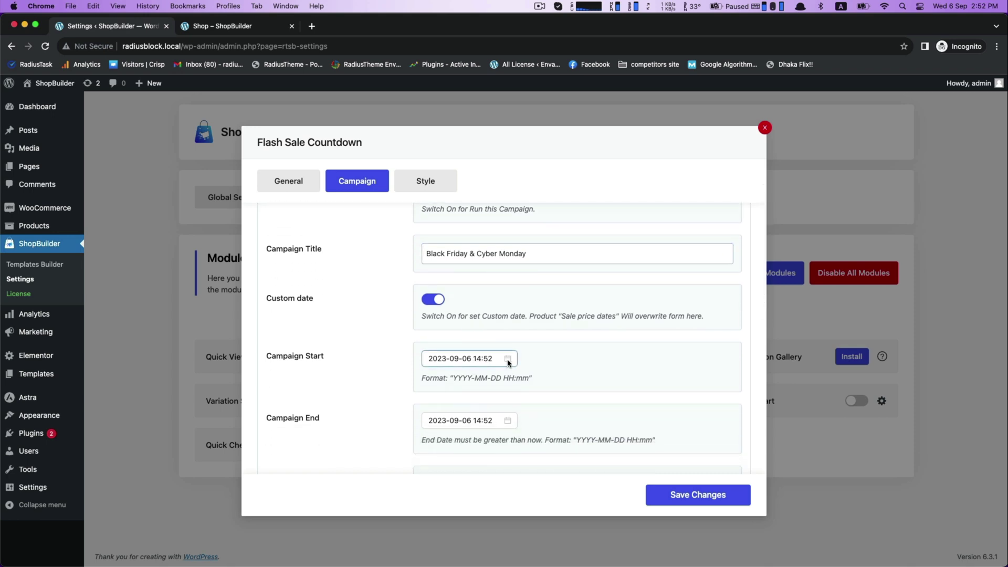
{"action": "left_click", "coordinate": [481, 442]}
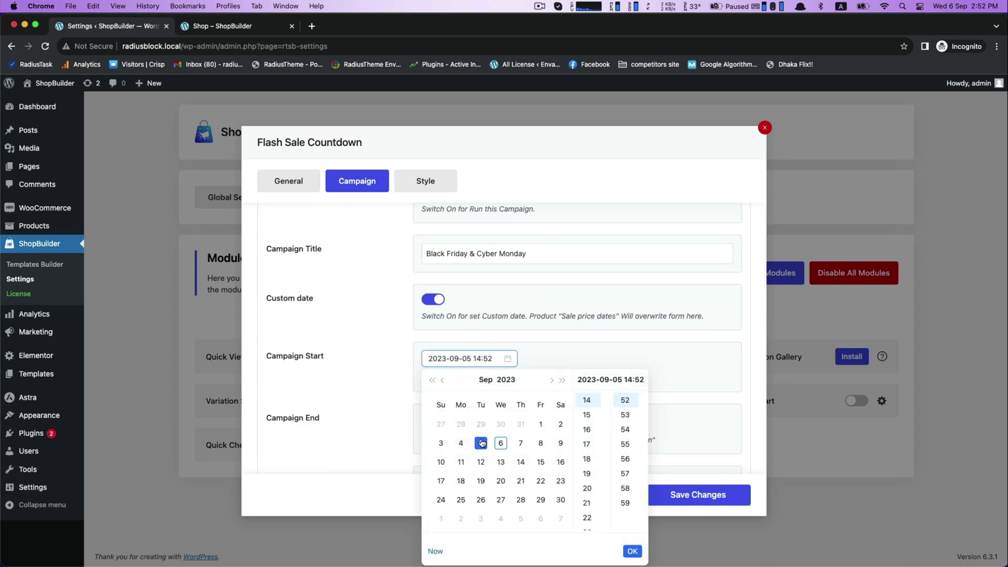
{"action": "left_click", "coordinate": [632, 550]}
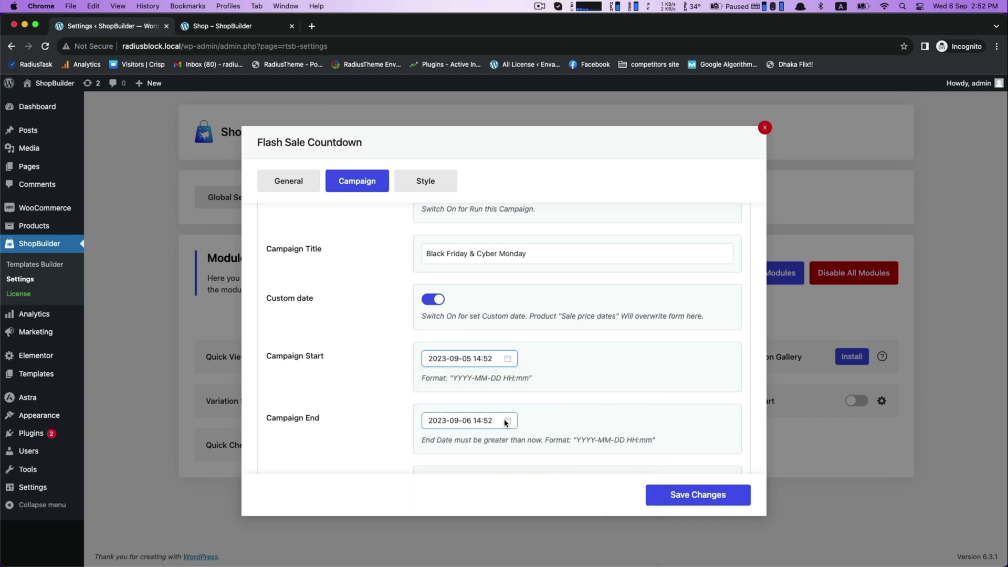
{"action": "left_click", "coordinate": [505, 423]}
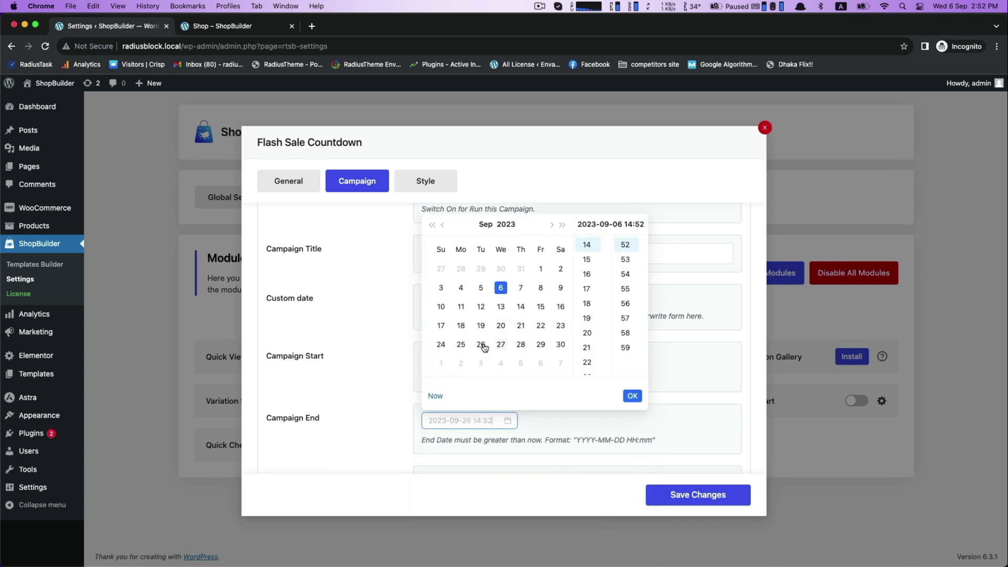
{"action": "left_click", "coordinate": [460, 346]}
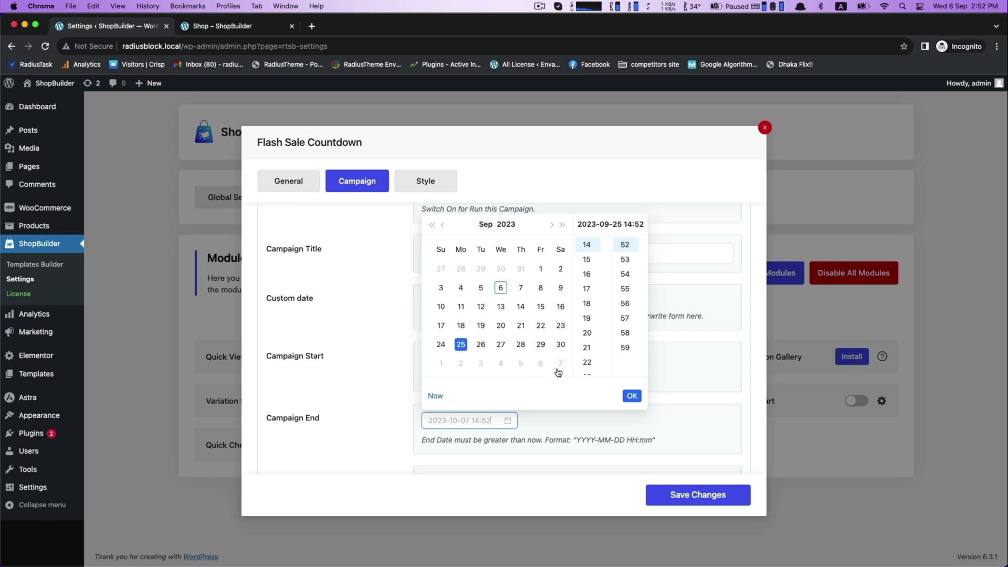
Confirm the September 25 end date and apply the campaign to the T Shirt product category.
{"action": "left_click", "coordinate": [630, 395]}
{"action": "scroll", "coordinate": [631, 397], "scroll_direction": "down", "scroll_amount": 5}
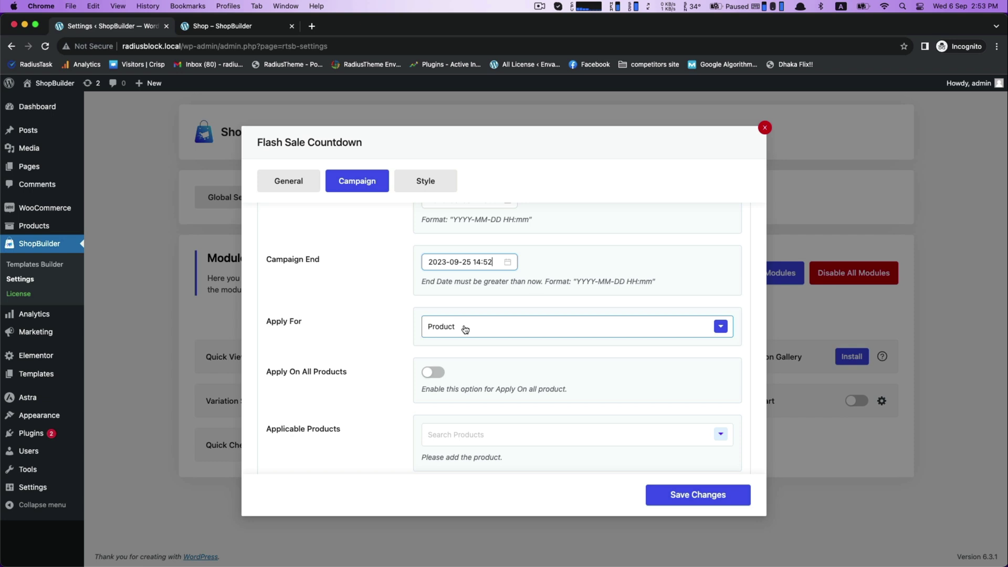
{"action": "left_click", "coordinate": [466, 329]}
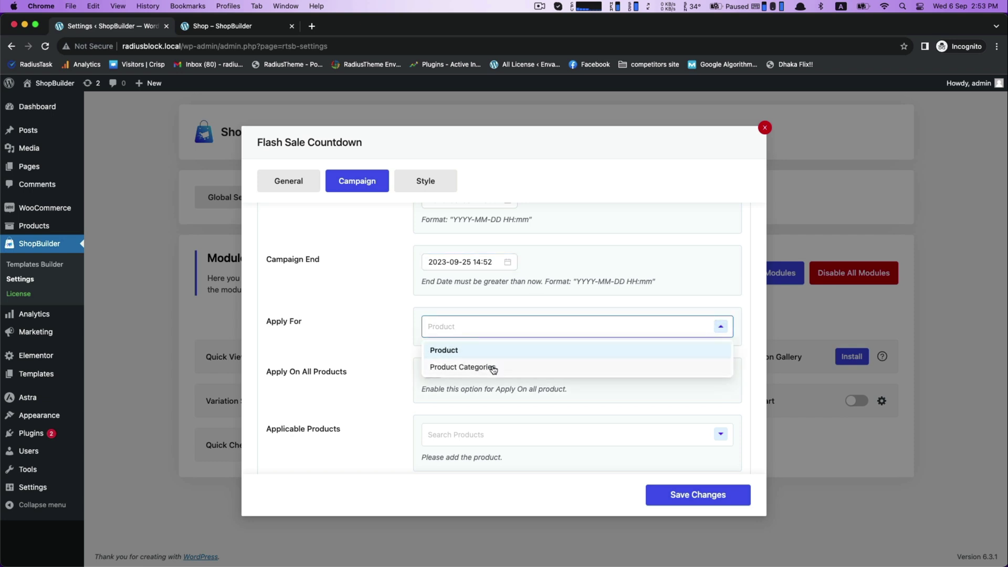
{"action": "left_click", "coordinate": [493, 367]}
{"action": "scroll", "coordinate": [478, 347], "scroll_direction": "down", "scroll_amount": 3}
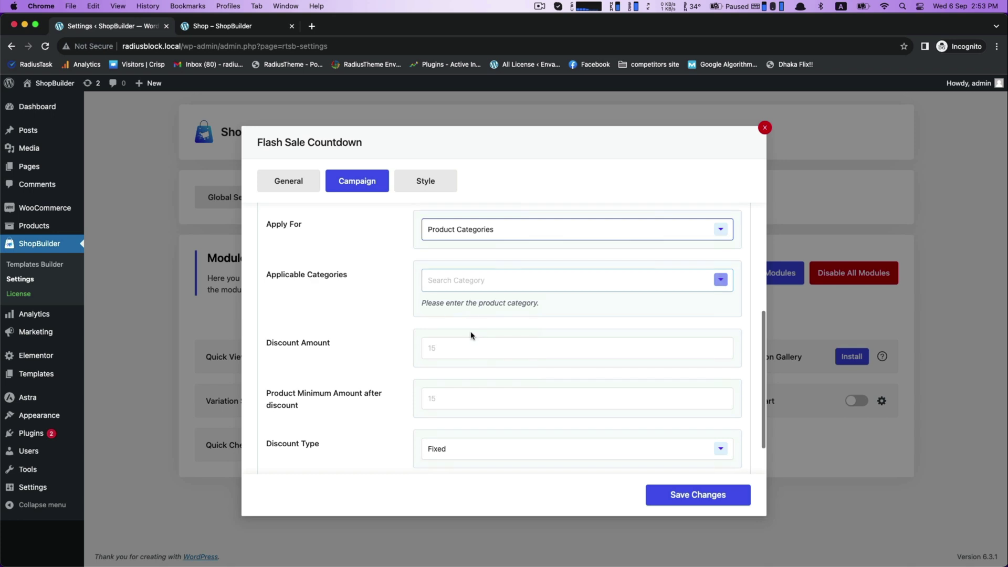
{"action": "left_click", "coordinate": [473, 283]}
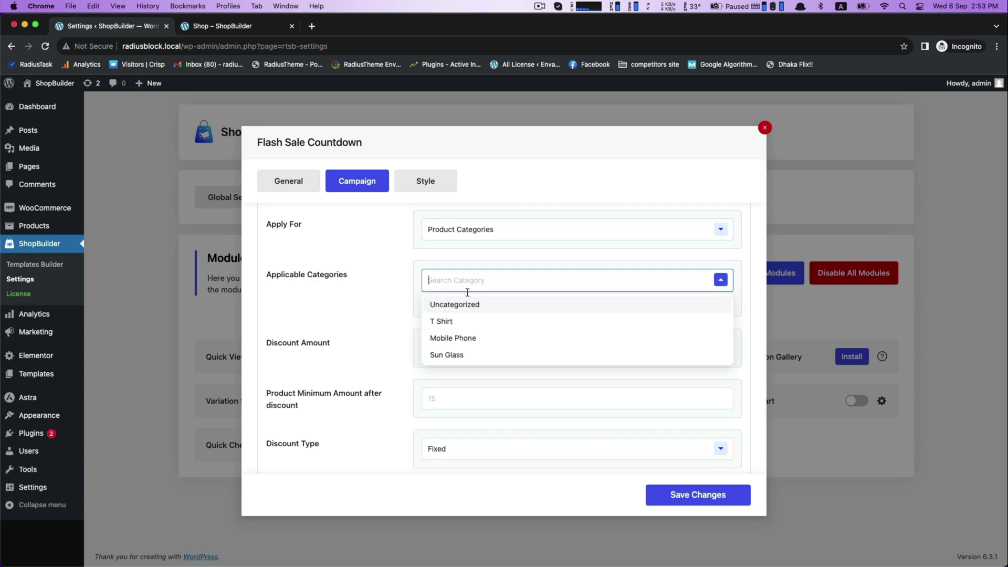
{"action": "left_click", "coordinate": [447, 326]}
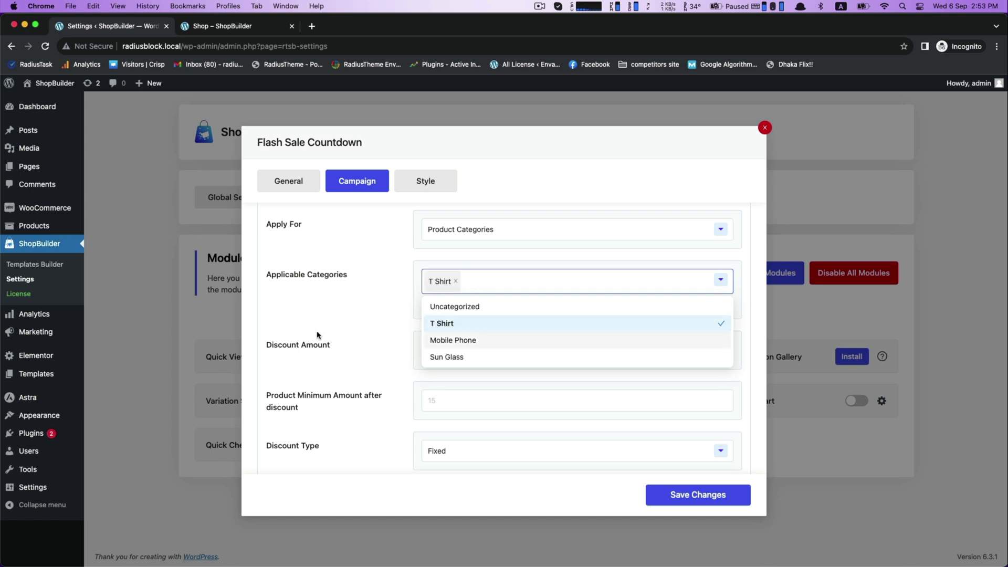
{"action": "left_click", "coordinate": [347, 337]}
Give the campaign a 50 percent discount with minimum amount 5, and save.
{"action": "left_click", "coordinate": [449, 347]}
{"action": "type", "text": "50"}
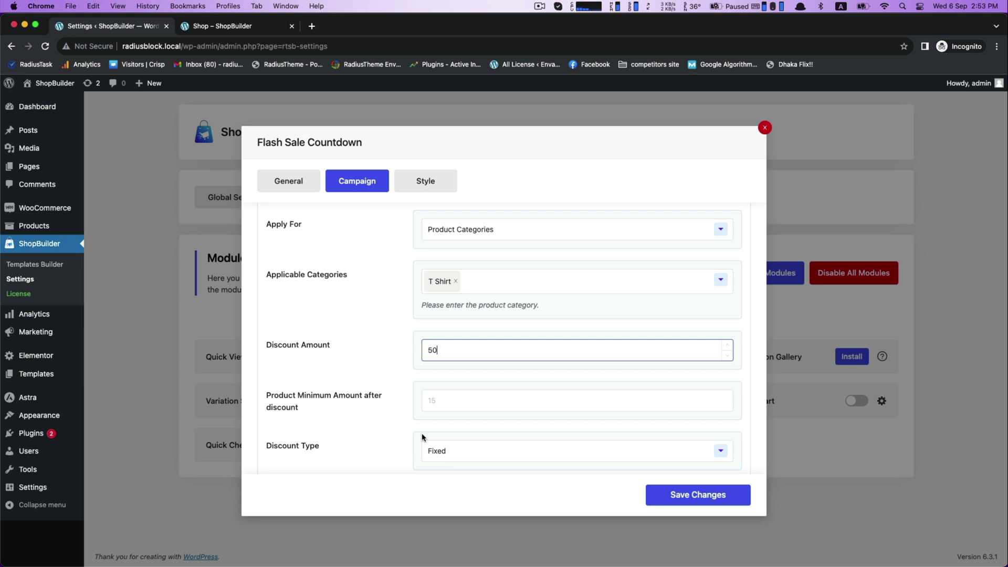
{"action": "left_click", "coordinate": [472, 460]}
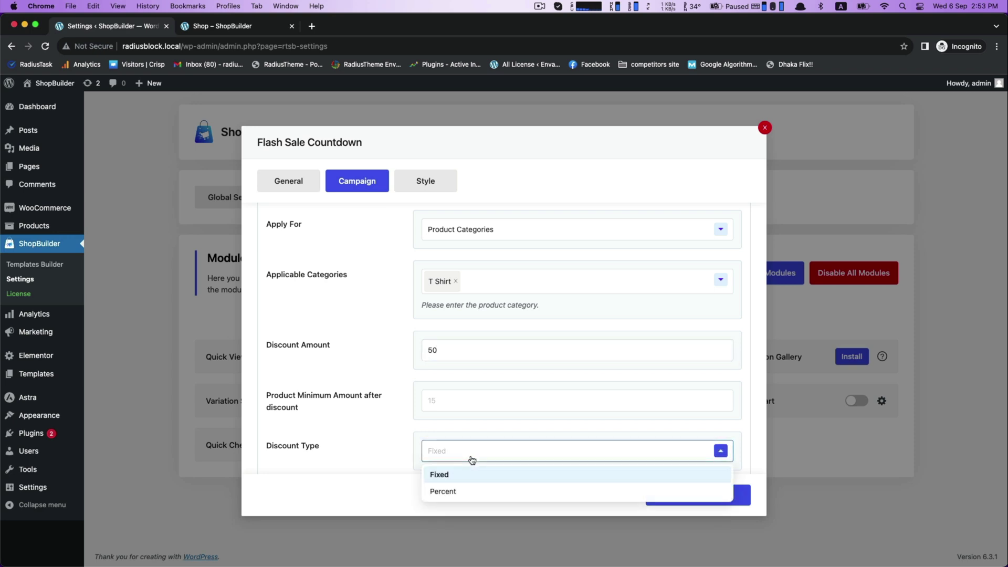
{"action": "left_click", "coordinate": [451, 492]}
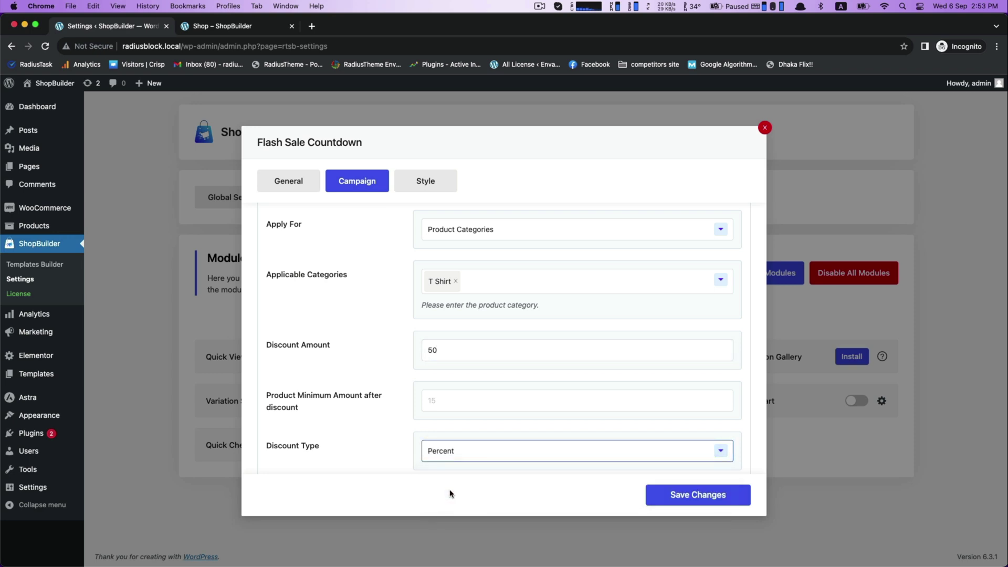
{"action": "scroll", "coordinate": [413, 464], "scroll_direction": "down", "scroll_amount": 1}
{"action": "left_click", "coordinate": [450, 381]}
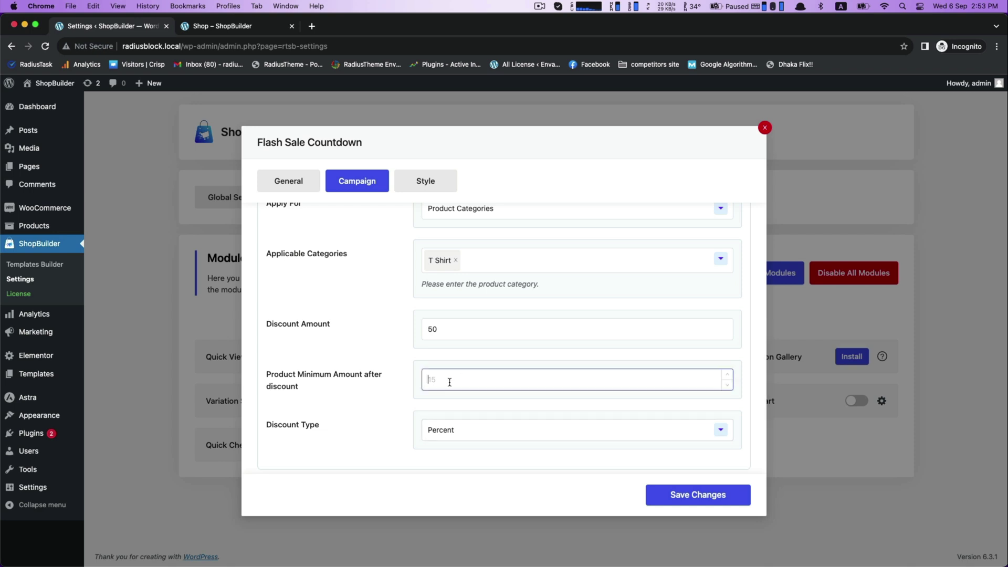
{"action": "type", "text": "5"}
{"action": "left_click", "coordinate": [353, 399]}
{"action": "scroll", "coordinate": [371, 427], "scroll_direction": "down", "scroll_amount": 2}
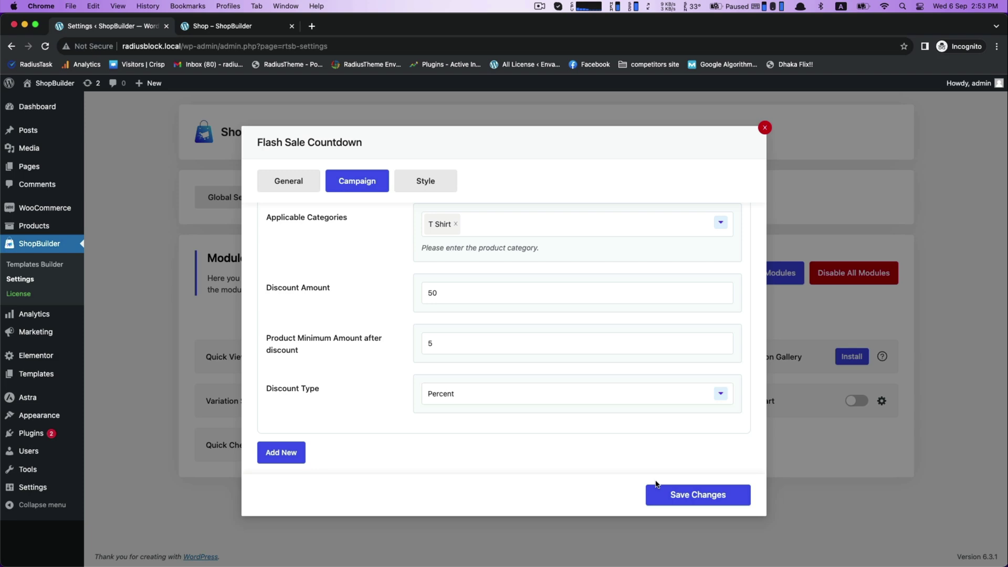
{"action": "left_click", "coordinate": [666, 494]}
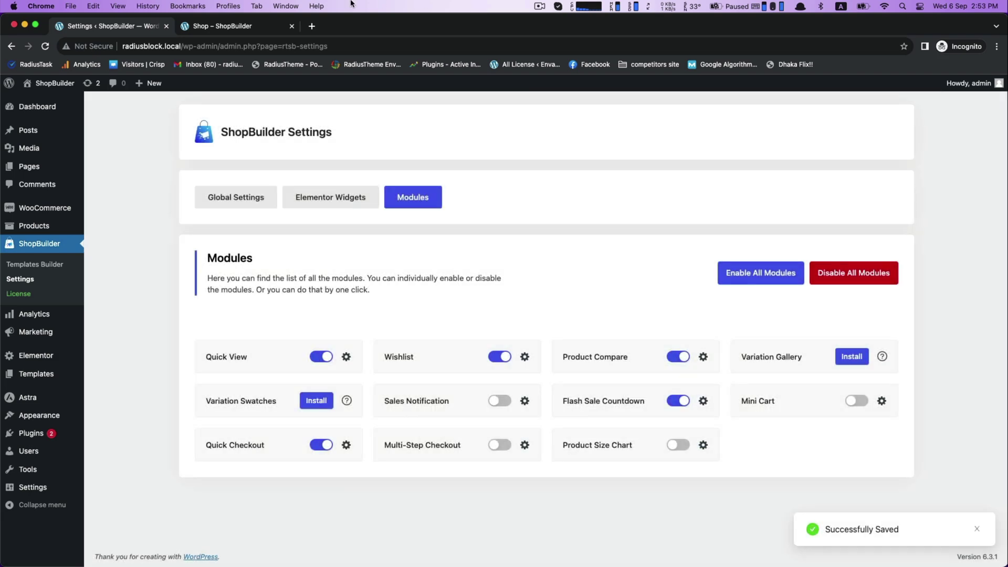
Reload the storefront Shop page so the countdown timers appear.
{"action": "left_click", "coordinate": [255, 27]}
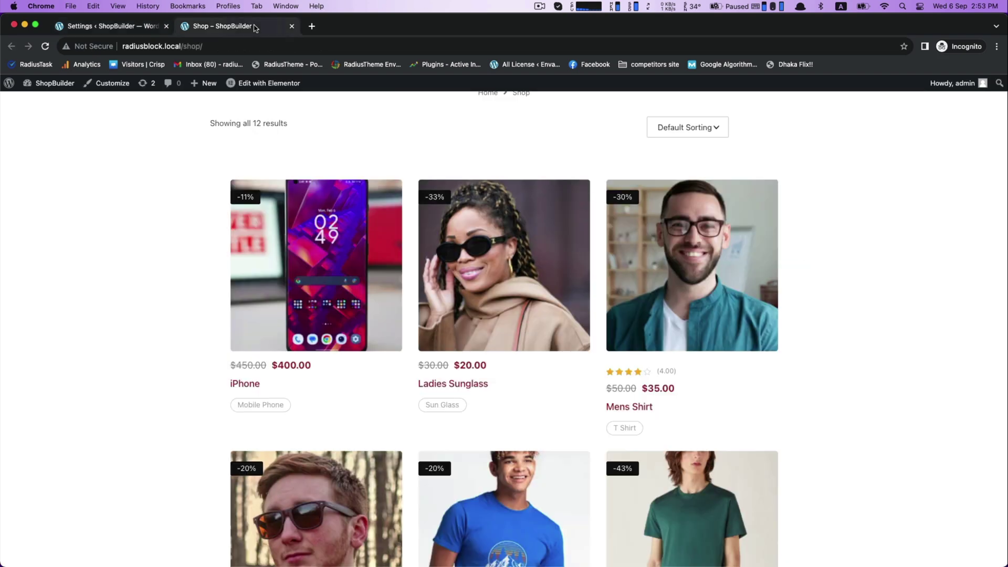
{"action": "left_click", "coordinate": [46, 45]}
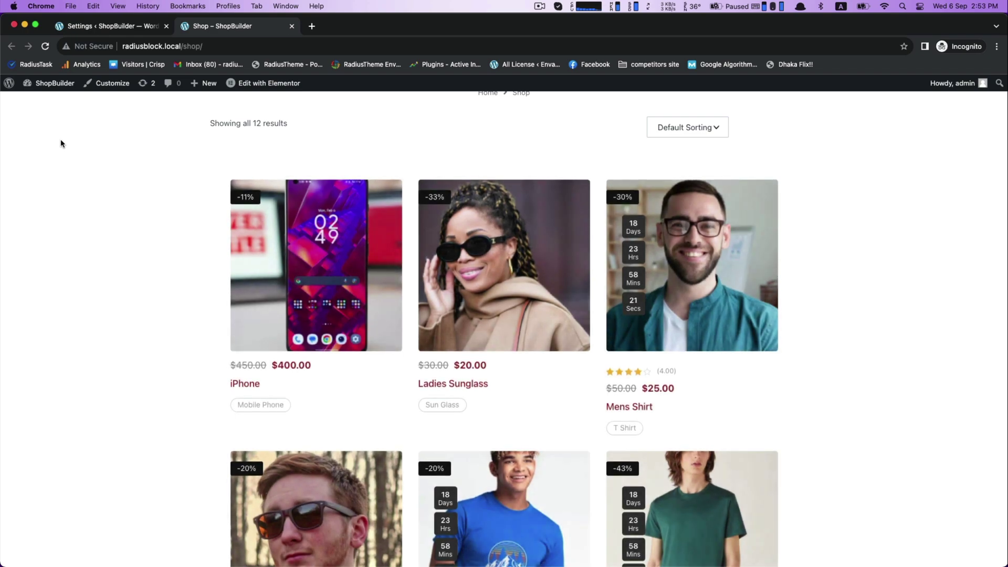
{"action": "scroll", "coordinate": [61, 144], "scroll_direction": "down", "scroll_amount": 1}
{"action": "scroll", "coordinate": [61, 143], "scroll_direction": "down", "scroll_amount": 2}
{"action": "scroll", "coordinate": [61, 144], "scroll_direction": "down", "scroll_amount": 2}
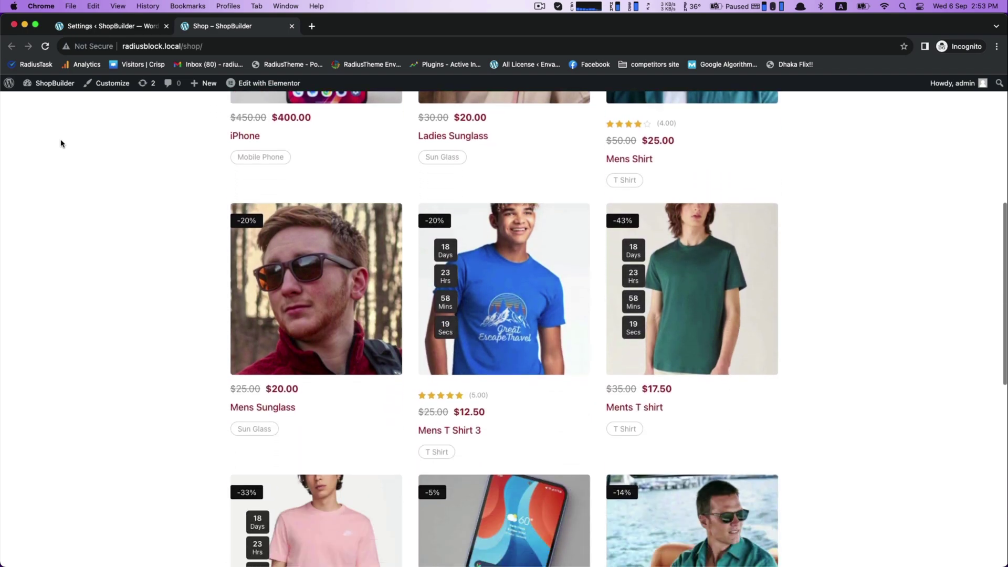
{"action": "scroll", "coordinate": [61, 143], "scroll_direction": "down", "scroll_amount": 2}
{"action": "scroll", "coordinate": [61, 143], "scroll_direction": "down", "scroll_amount": 2}
{"action": "scroll", "coordinate": [61, 143], "scroll_direction": "down", "scroll_amount": 2}
Scroll the T Shirt products to check their countdown timers and half-price sale prices.
{"action": "scroll", "coordinate": [61, 144], "scroll_direction": "up", "scroll_amount": 6}
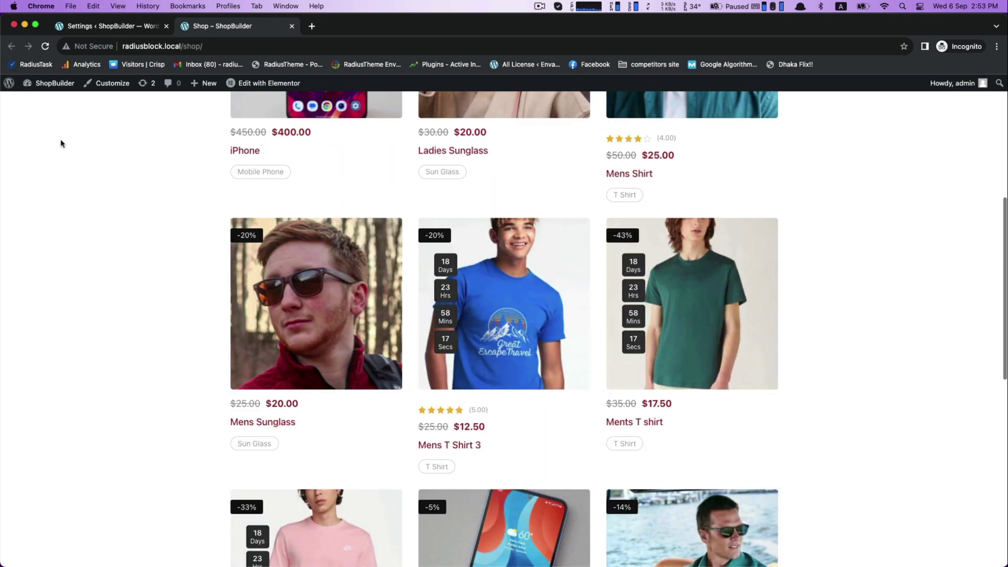
{"action": "scroll", "coordinate": [573, 250], "scroll_direction": "down", "scroll_amount": 2}
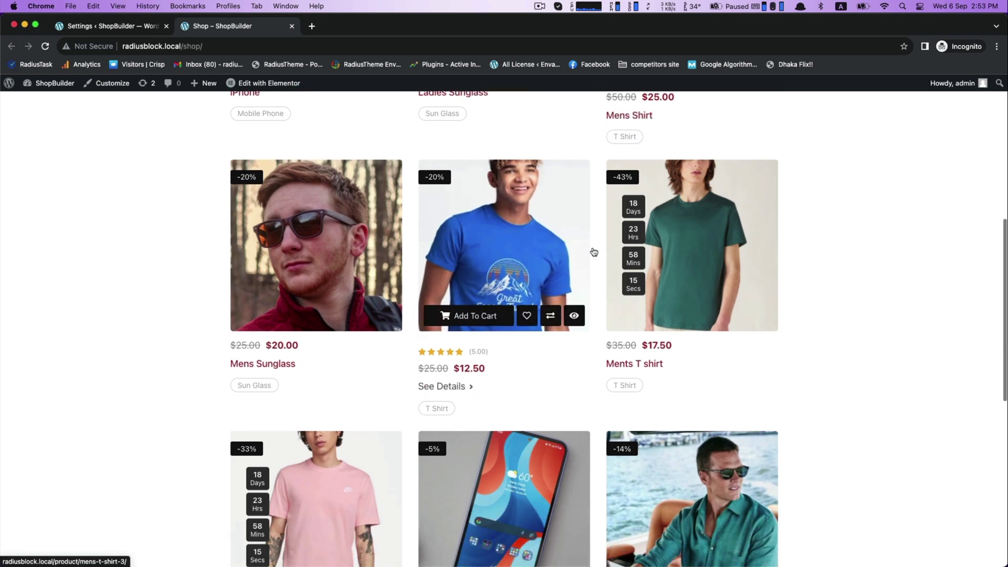
{"action": "scroll", "coordinate": [608, 251], "scroll_direction": "up", "scroll_amount": 3}
{"action": "scroll", "coordinate": [607, 252], "scroll_direction": "up", "scroll_amount": 2}
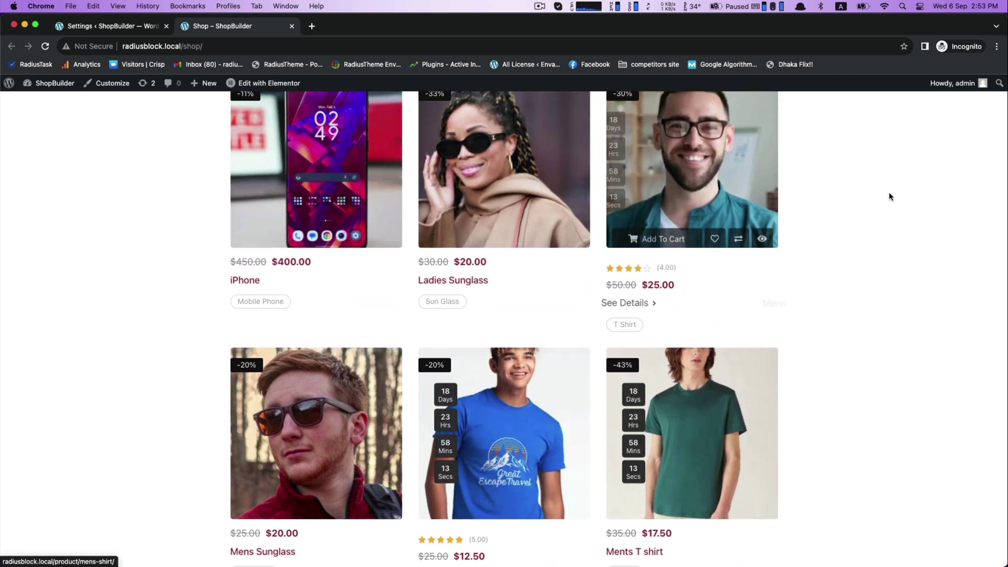
{"action": "scroll", "coordinate": [910, 195], "scroll_direction": "down", "scroll_amount": 4}
{"action": "scroll", "coordinate": [909, 194], "scroll_direction": "down", "scroll_amount": 2}
{"action": "scroll", "coordinate": [898, 195], "scroll_direction": "up", "scroll_amount": 1}
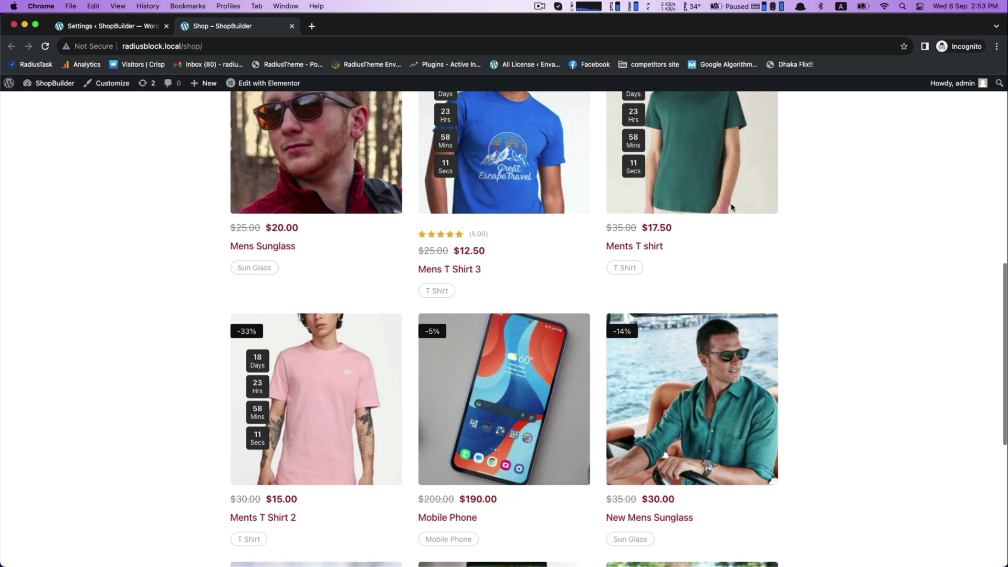
{"action": "scroll", "coordinate": [584, 189], "scroll_direction": "up", "scroll_amount": 2}
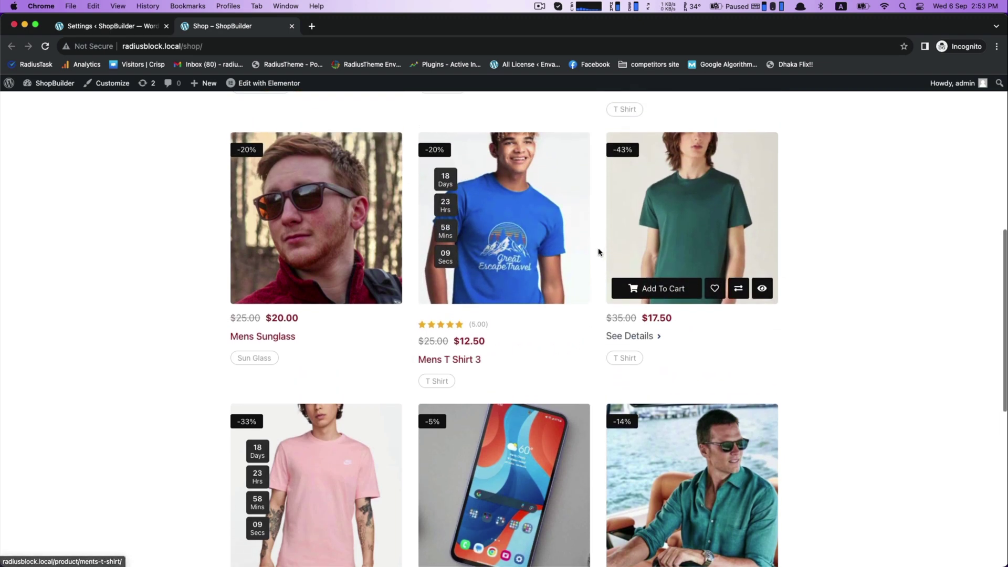
{"action": "scroll", "coordinate": [607, 252], "scroll_direction": "up", "scroll_amount": 3}
{"action": "scroll", "coordinate": [607, 252], "scroll_direction": "up", "scroll_amount": 2}
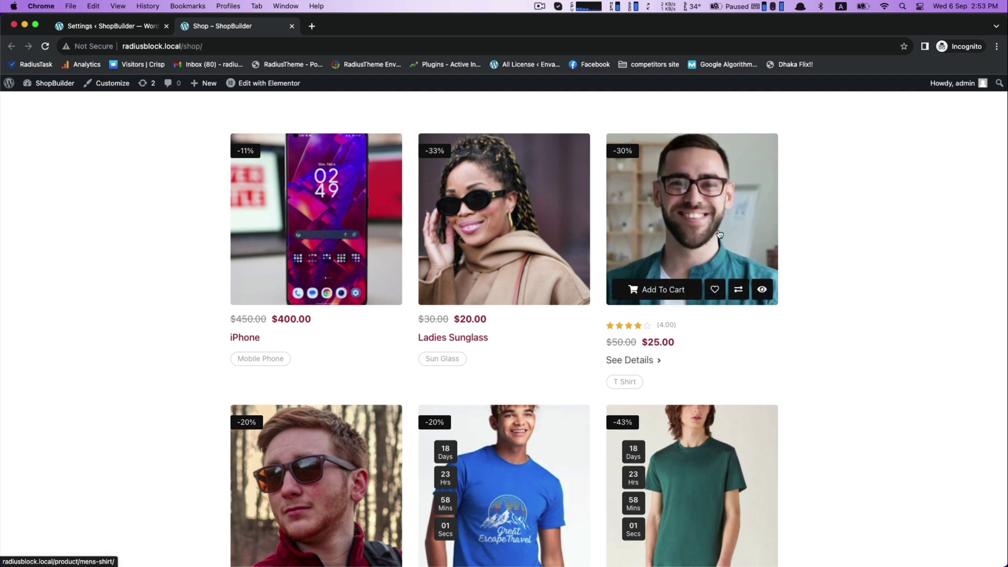
{"action": "scroll", "coordinate": [718, 234], "scroll_direction": "down", "scroll_amount": 4}
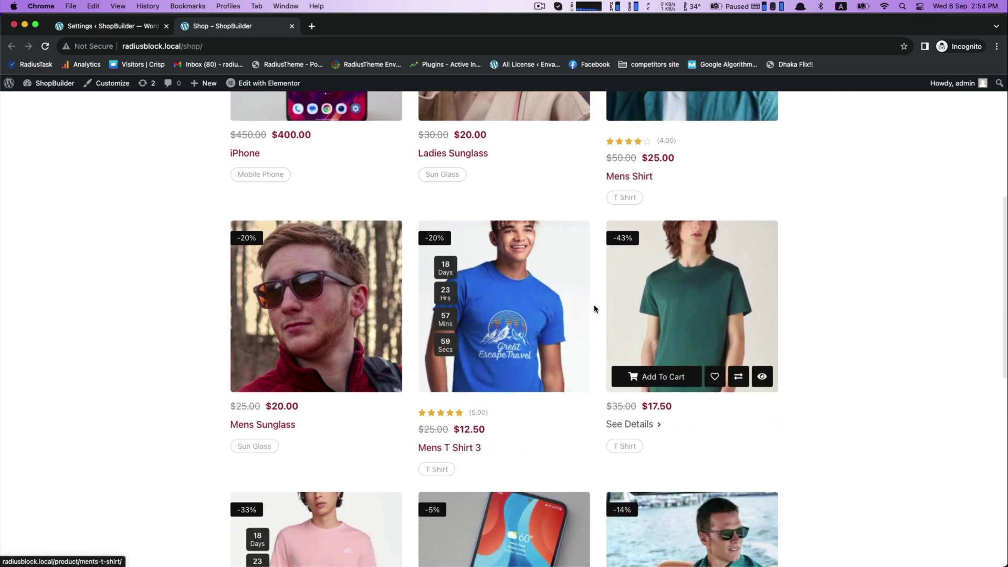
{"action": "scroll", "coordinate": [858, 304], "scroll_direction": "up", "scroll_amount": 3}
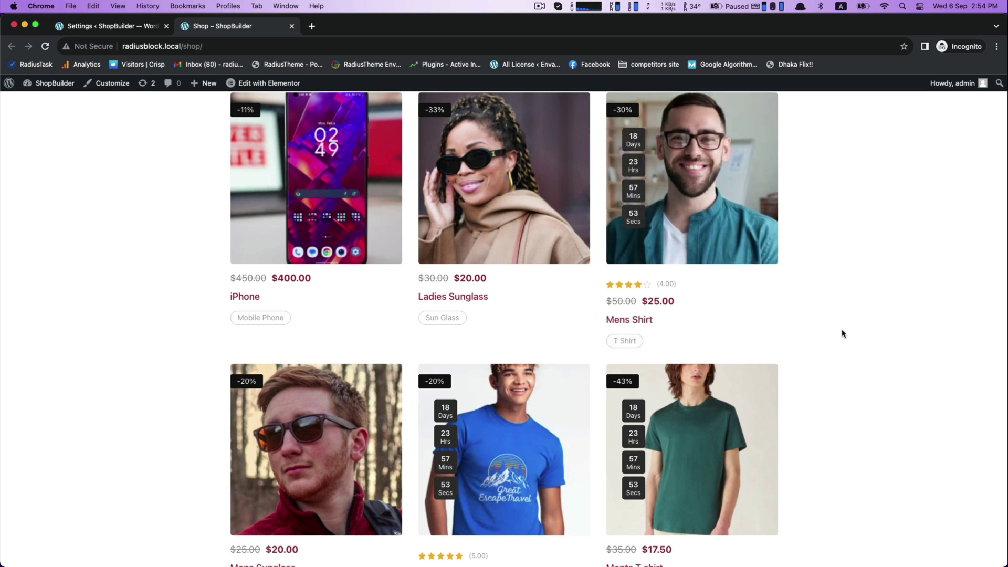
{"action": "scroll", "coordinate": [842, 334], "scroll_direction": "down", "scroll_amount": 5}
{"action": "scroll", "coordinate": [842, 334], "scroll_direction": "down", "scroll_amount": 2}
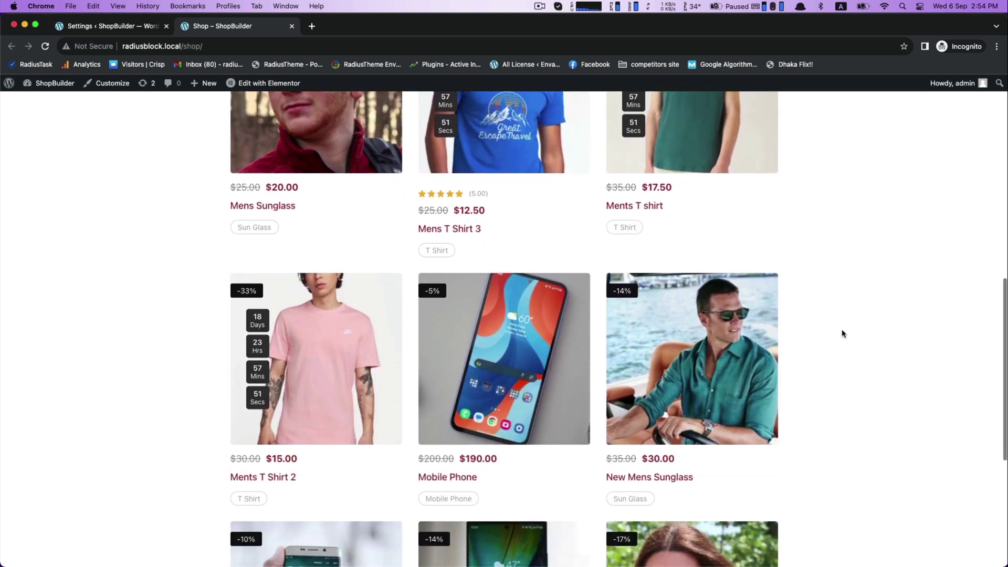
{"action": "scroll", "coordinate": [842, 333], "scroll_direction": "up", "scroll_amount": 4}
{"action": "scroll", "coordinate": [842, 334], "scroll_direction": "up", "scroll_amount": 4}
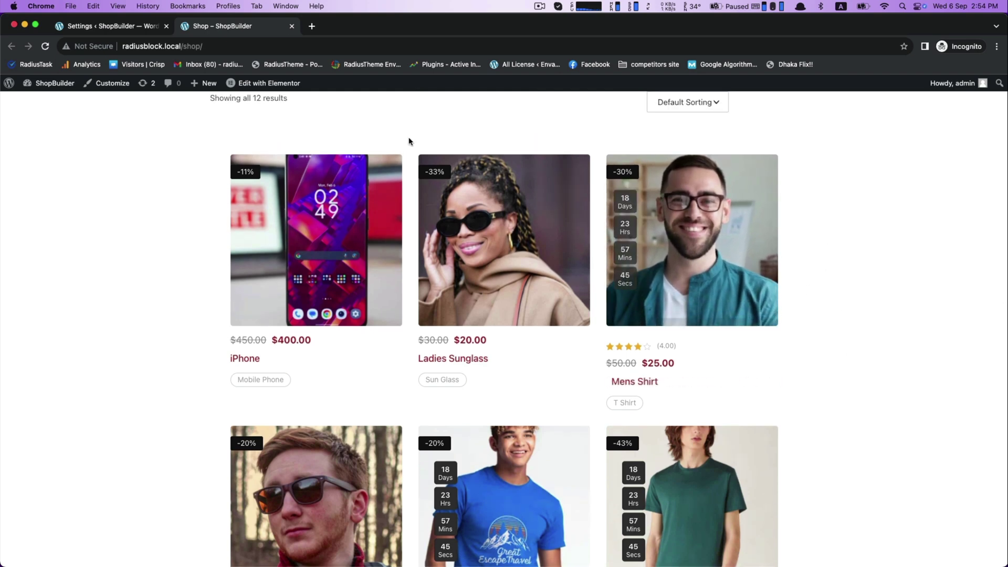
Set the Flash Sale Countdown counter background colour to maroon #9E4141.
{"action": "left_click", "coordinate": [79, 26]}
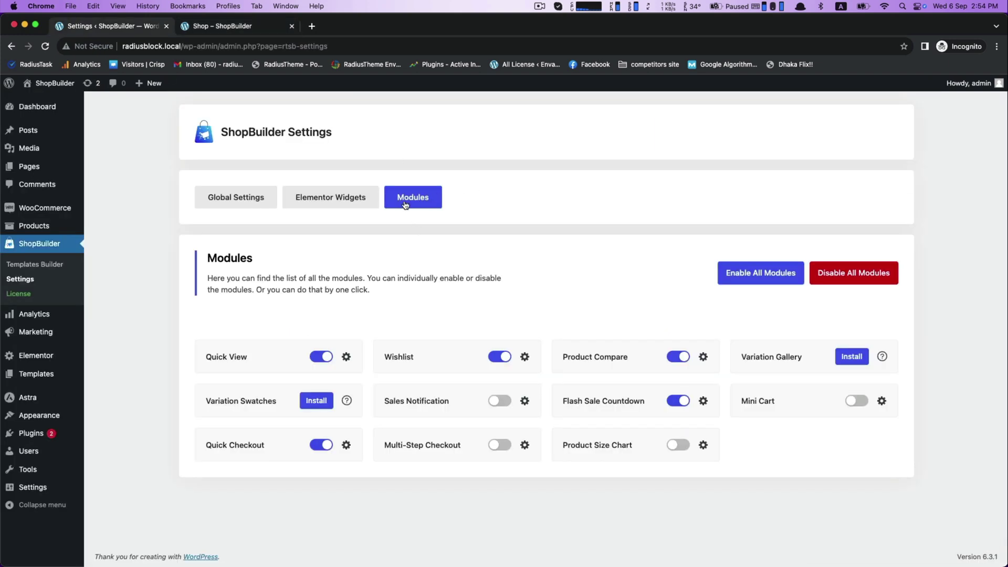
{"action": "left_click", "coordinate": [702, 400]}
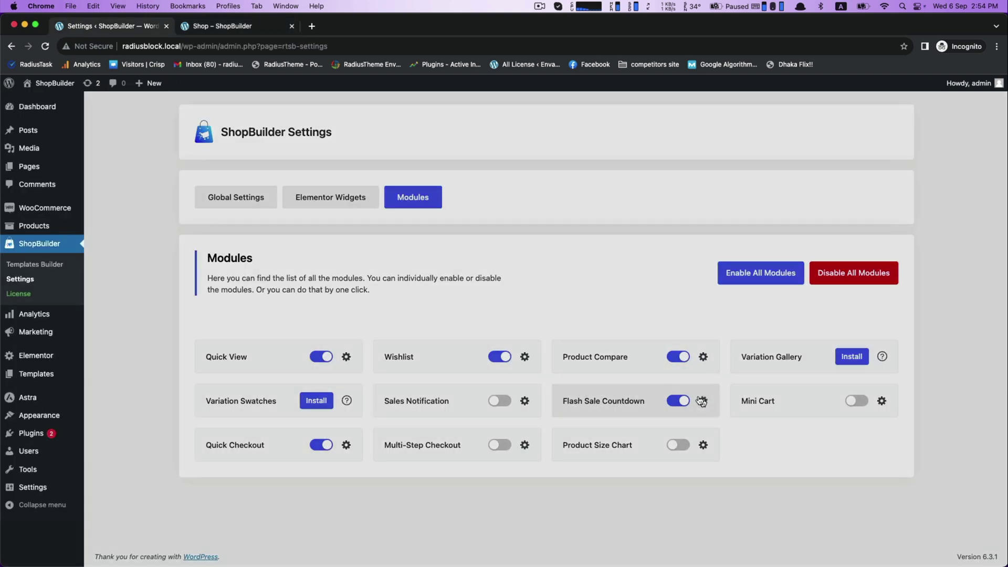
{"action": "left_click", "coordinate": [427, 182]}
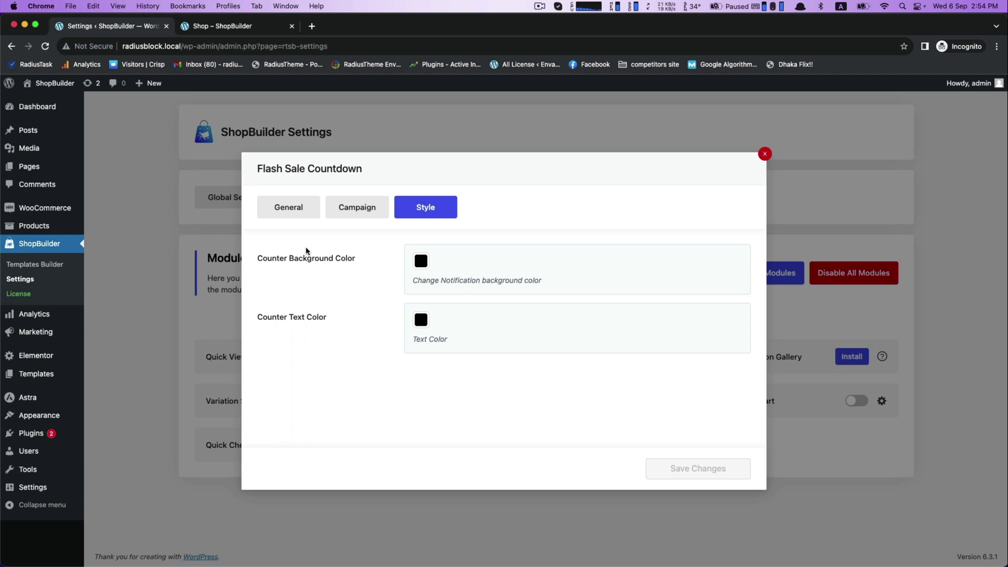
{"action": "left_click", "coordinate": [422, 261]}
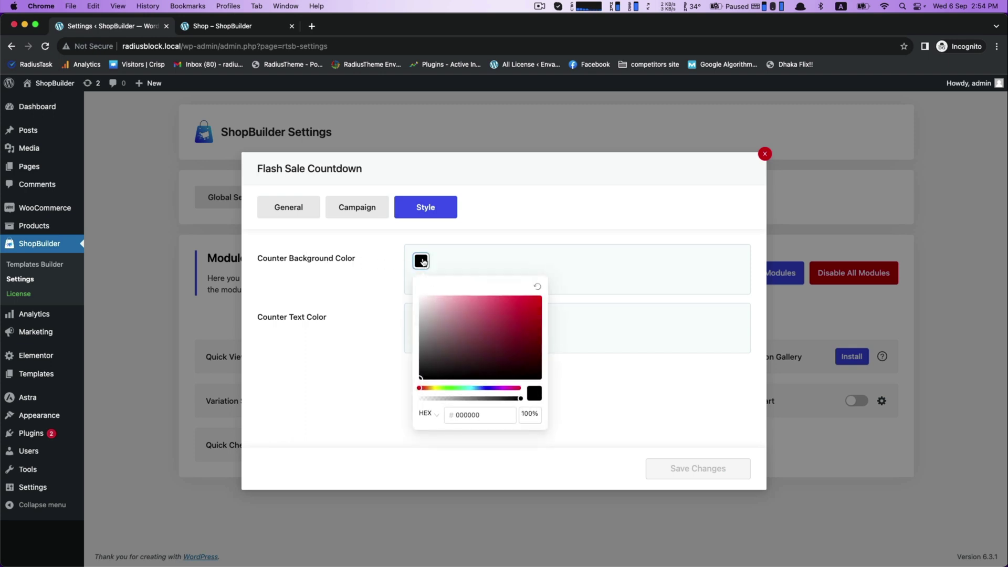
{"action": "left_click_drag", "start_coordinate": [496, 320], "coordinate": [497, 337]}
{"action": "left_click", "coordinate": [491, 328]}
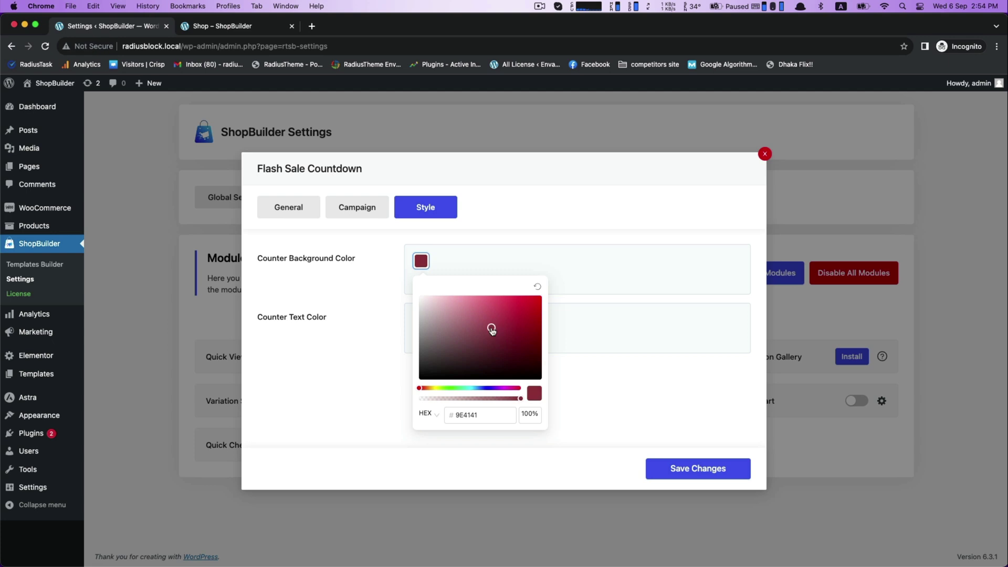
{"action": "left_click", "coordinate": [280, 318]}
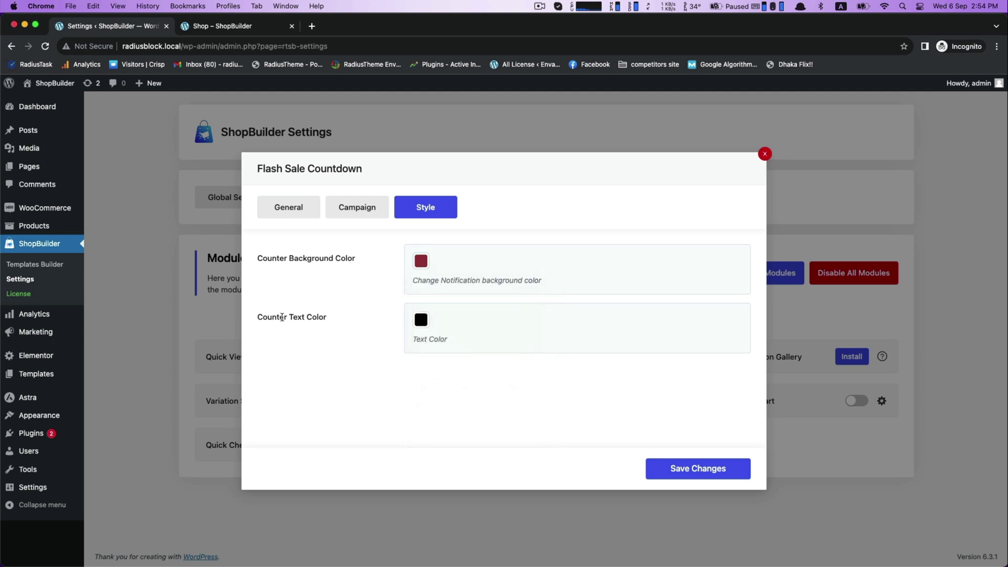
Set the counter text colour to near-white and save the settings.
{"action": "left_click", "coordinate": [421, 320]}
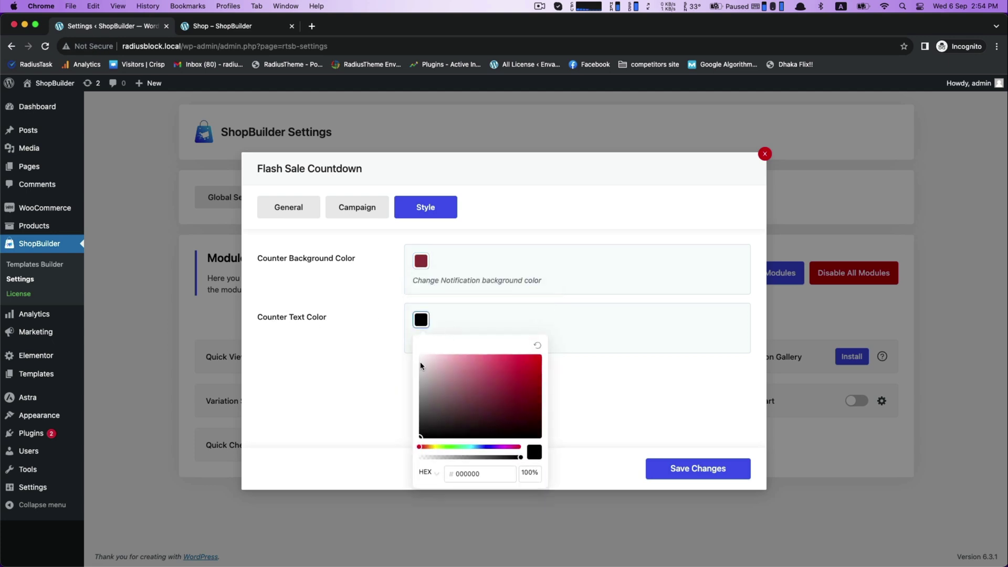
{"action": "left_click", "coordinate": [426, 361]}
{"action": "left_click_drag", "start_coordinate": [427, 361], "coordinate": [420, 361]}
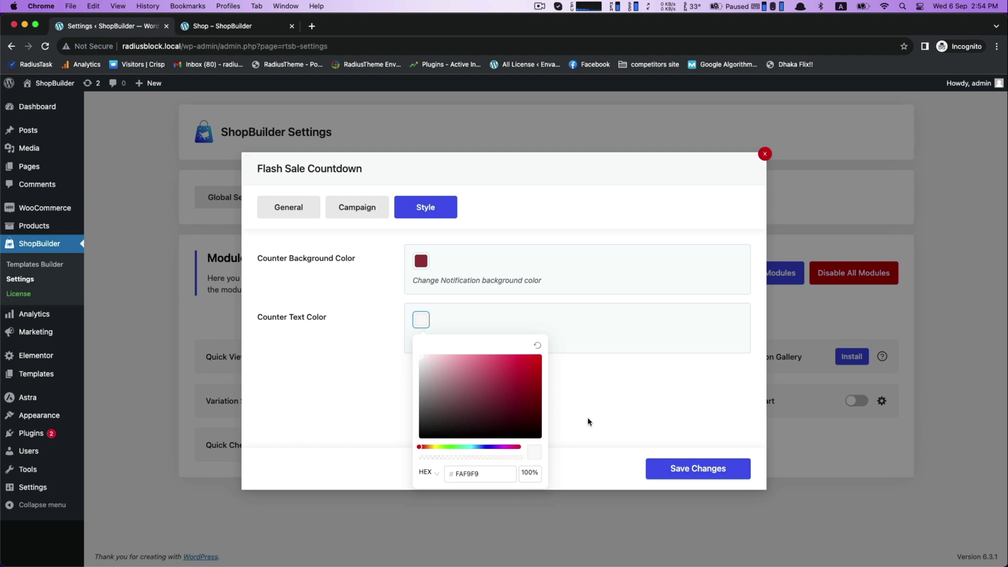
{"action": "left_click", "coordinate": [675, 471]}
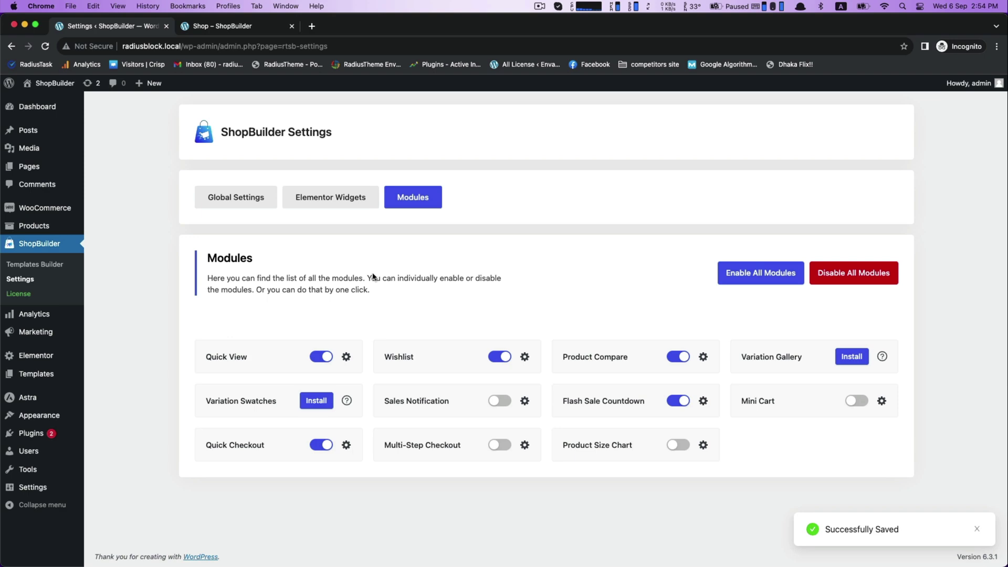
Reload the Shop page and scroll the T Shirt grid to verify maroon timers with light text.
{"action": "left_click", "coordinate": [226, 24]}
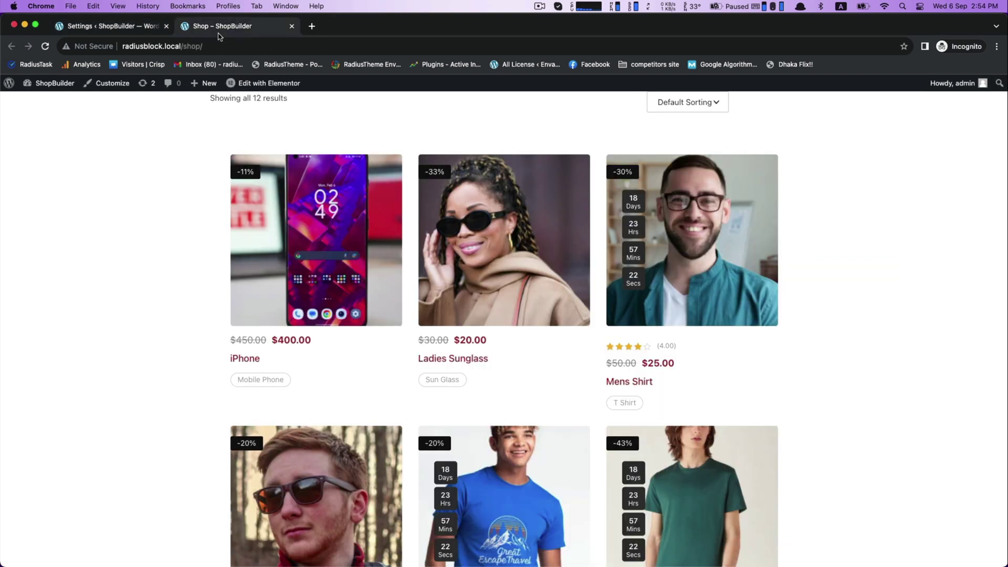
{"action": "left_click", "coordinate": [45, 46]}
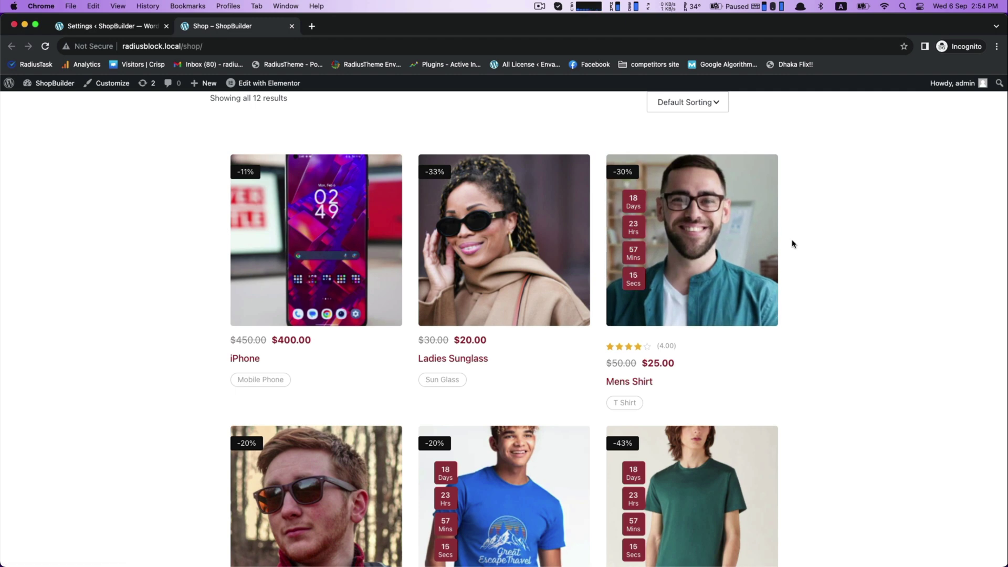
{"action": "scroll", "coordinate": [792, 243], "scroll_direction": "down", "scroll_amount": 1}
{"action": "scroll", "coordinate": [792, 243], "scroll_direction": "down", "scroll_amount": 3}
{"action": "scroll", "coordinate": [792, 244], "scroll_direction": "down", "scroll_amount": 2}
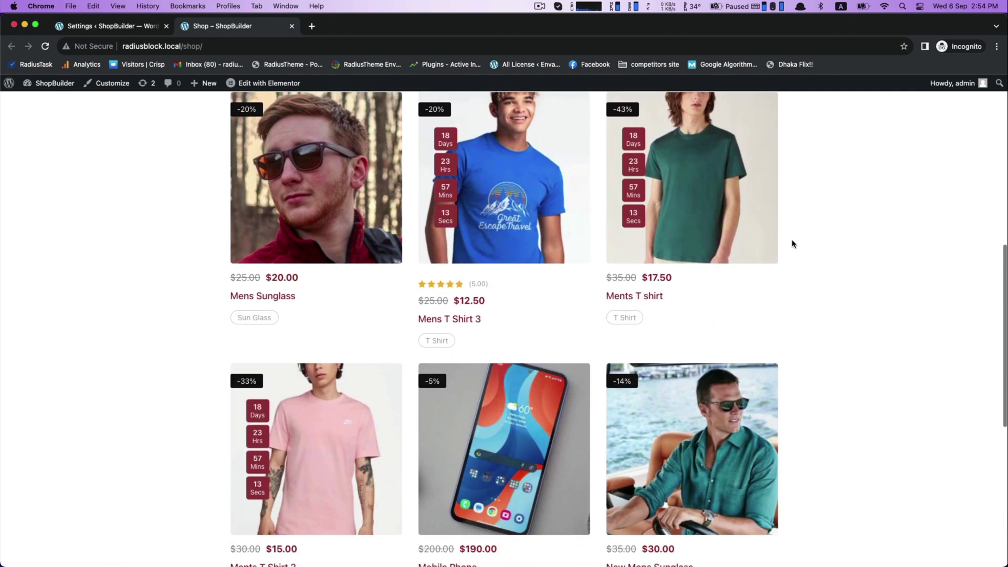
{"action": "scroll", "coordinate": [792, 243], "scroll_direction": "up", "scroll_amount": 3}
{"action": "scroll", "coordinate": [792, 243], "scroll_direction": "up", "scroll_amount": 1}
{"action": "scroll", "coordinate": [792, 243], "scroll_direction": "up", "scroll_amount": 3}
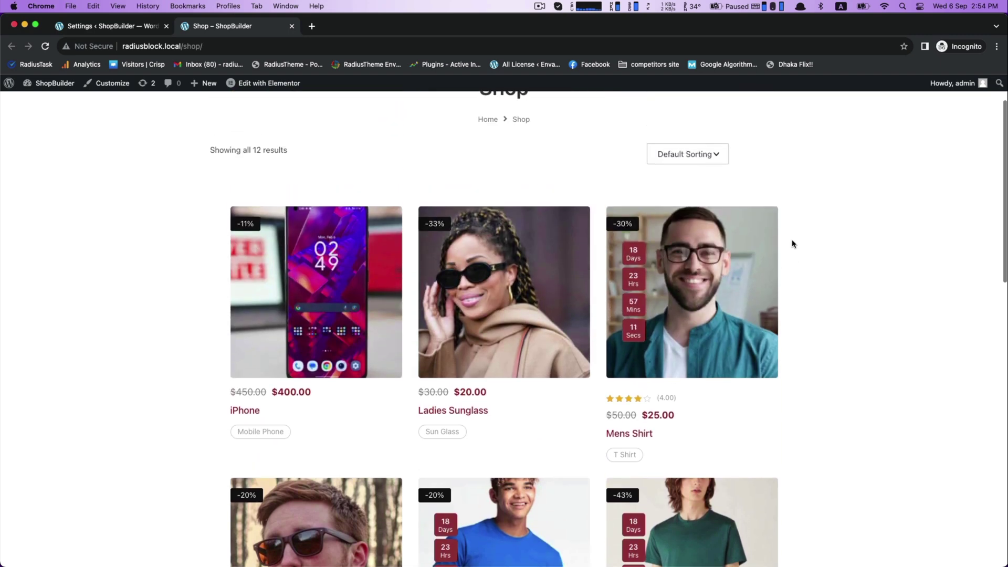
{"action": "scroll", "coordinate": [792, 244], "scroll_direction": "up", "scroll_amount": 1}
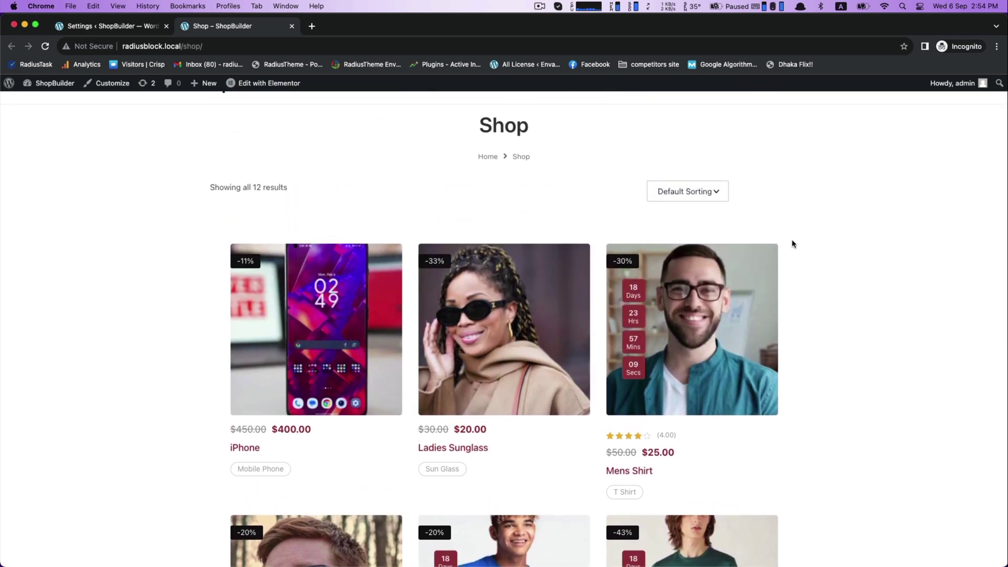
{"action": "scroll", "coordinate": [792, 244], "scroll_direction": "down", "scroll_amount": 2}
{"action": "scroll", "coordinate": [792, 244], "scroll_direction": "down", "scroll_amount": 2}
{"action": "scroll", "coordinate": [792, 243], "scroll_direction": "down", "scroll_amount": 2}
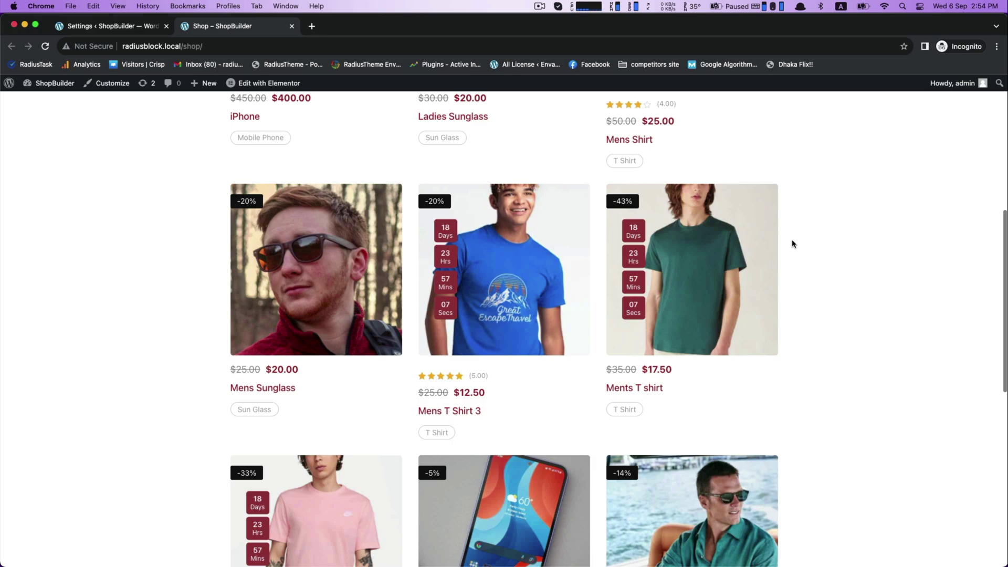